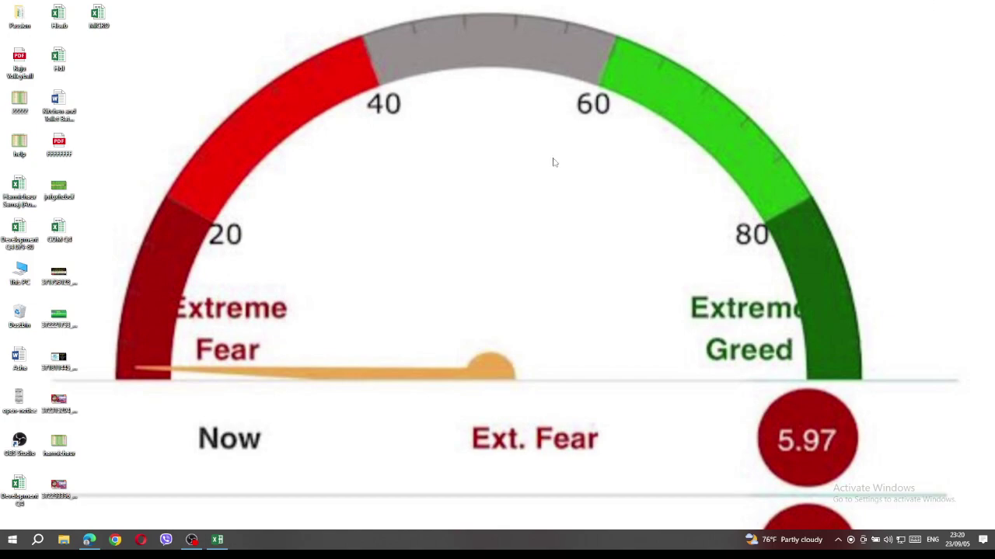
# - Switch to the MICRO workbook in Excel and sort the Top 10 Micro table by SN from smallest to largest
pyautogui.click(217, 539)
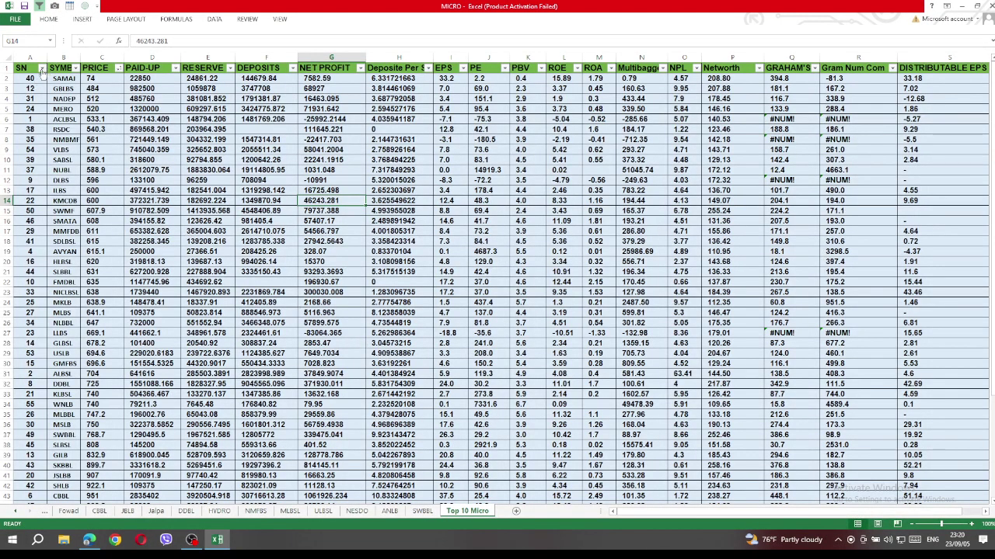
pyautogui.click(42, 68)
pyautogui.click(41, 113)
pyautogui.scroll(-6, 82, 165)
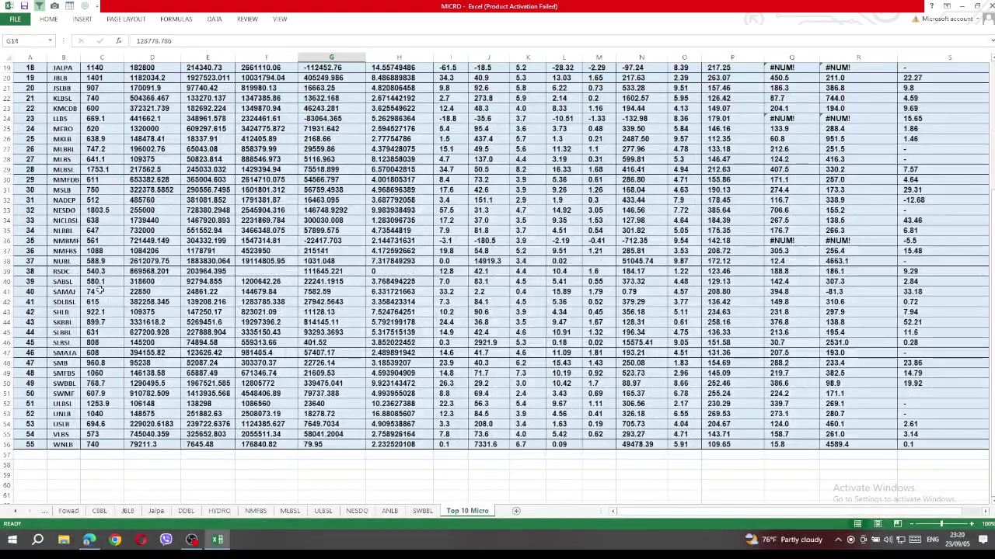
pyautogui.scroll(6, 85, 194)
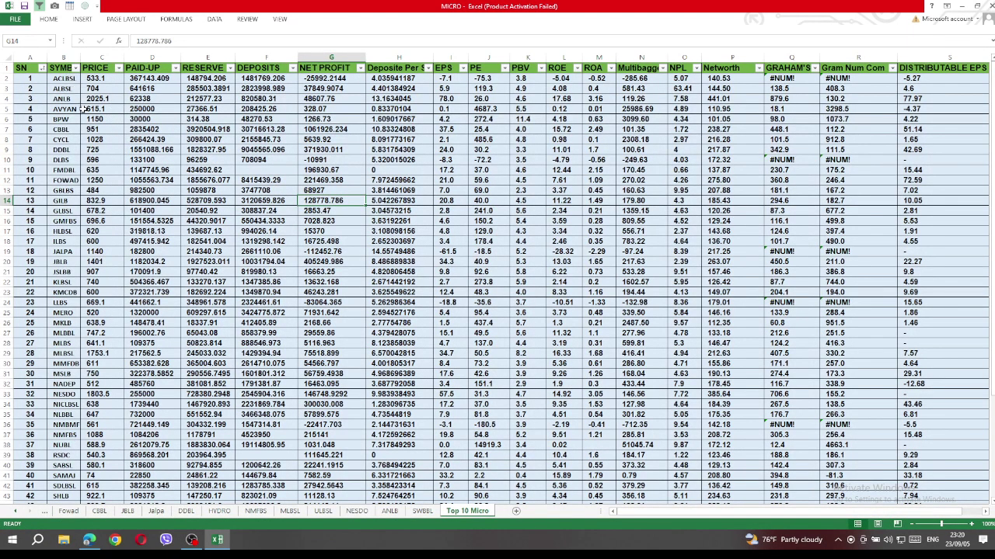
# - Sort the table by PRICE from smallest to largest and delete the lowest-priced row, SAMAJ
pyautogui.click(119, 68)
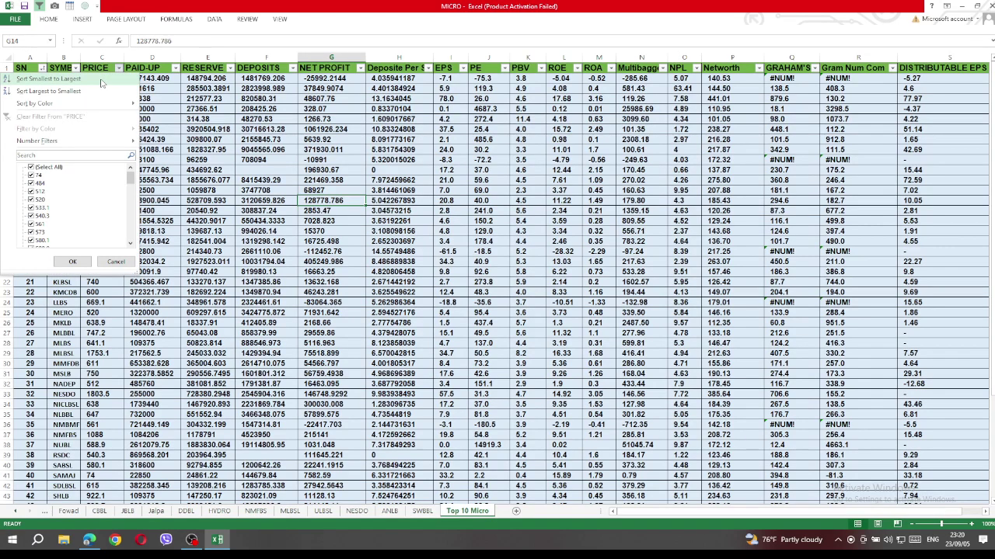
pyautogui.click(101, 80)
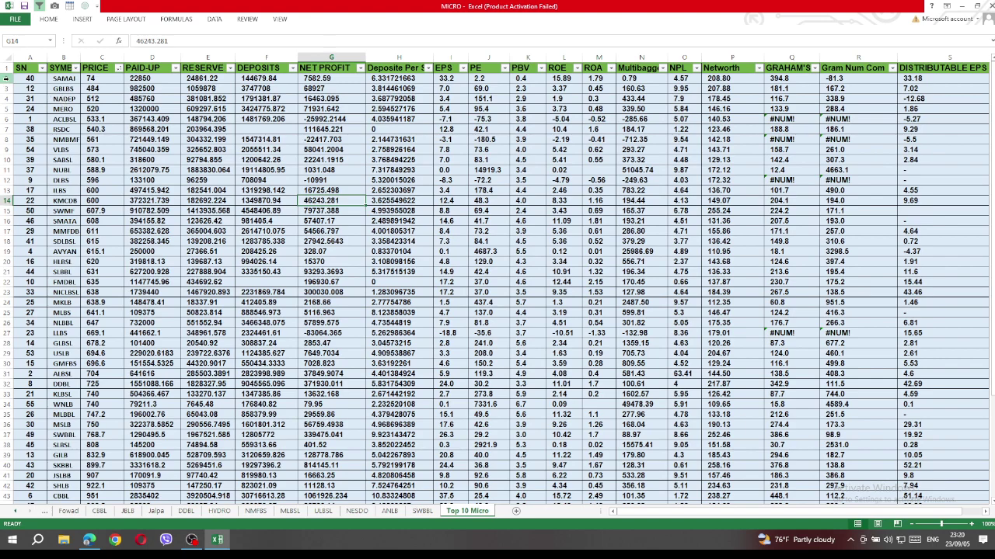
pyautogui.click(7, 78)
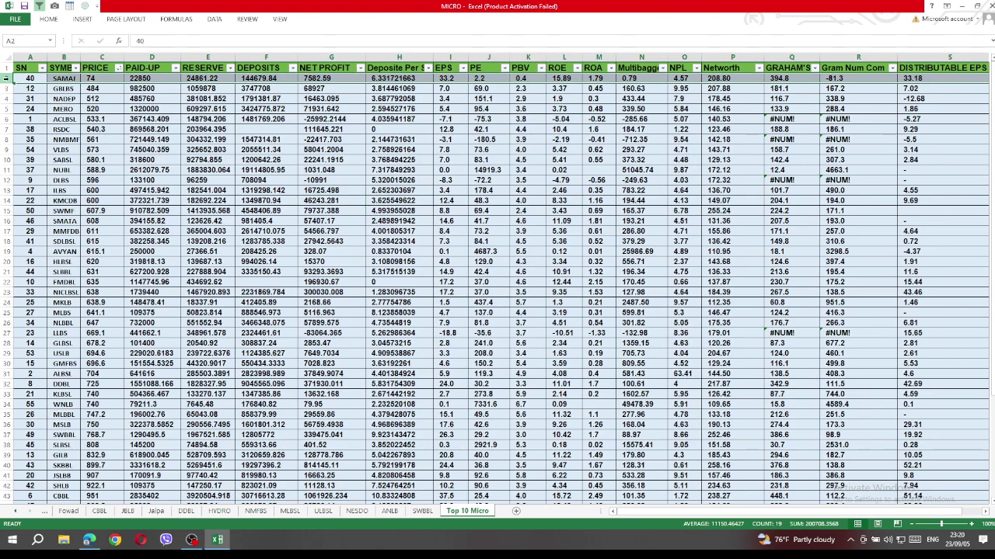
pyautogui.rightClick(7, 78)
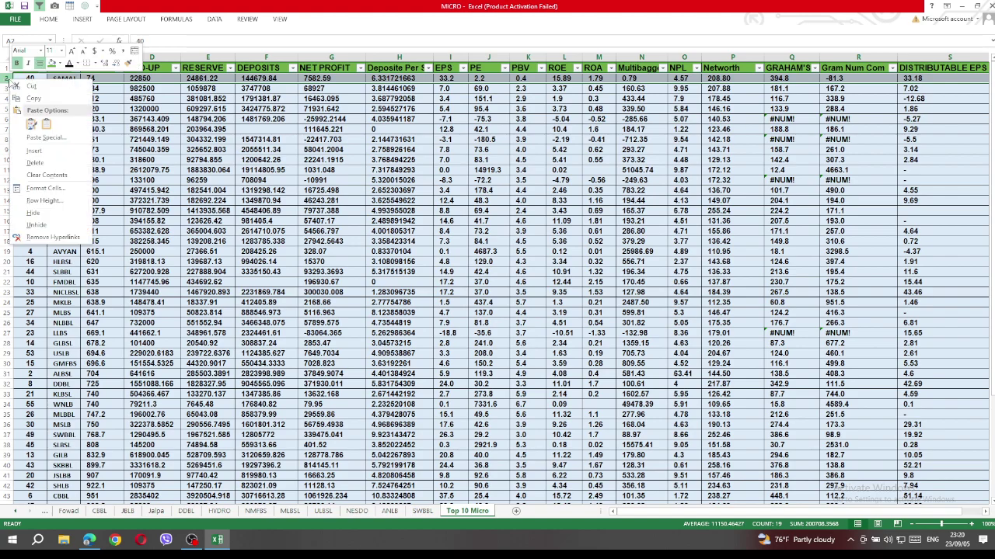
pyautogui.click(35, 164)
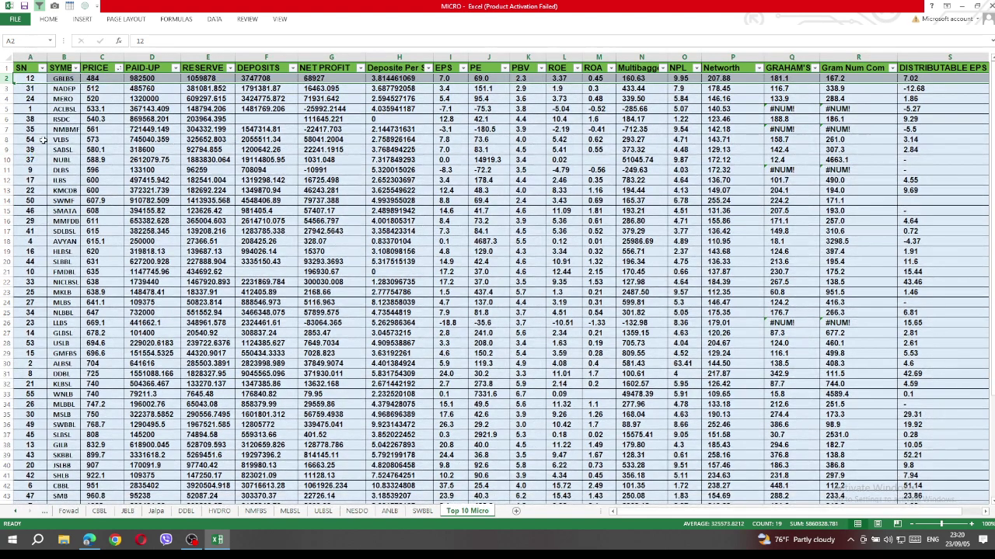
pyautogui.click(112, 97)
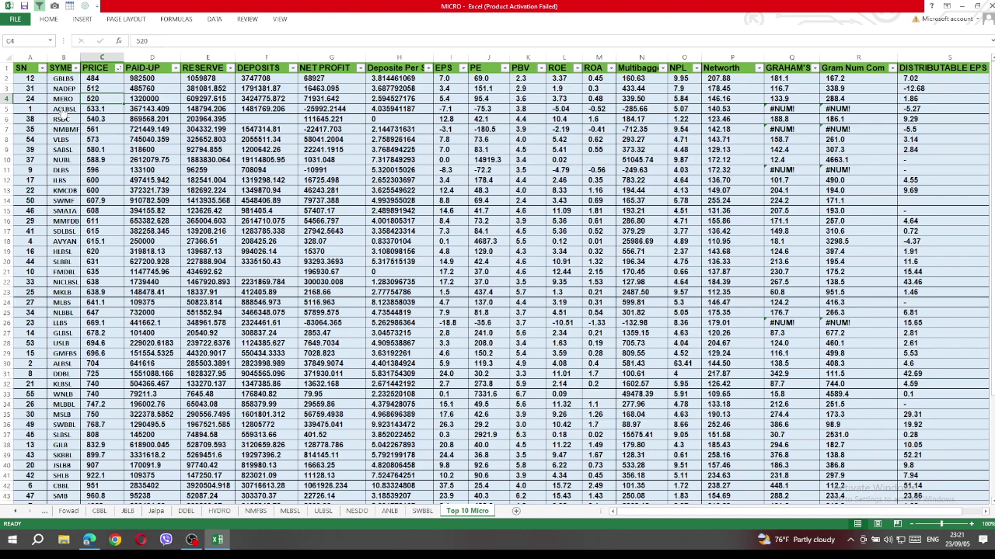
# - Sort the table by PRICE from largest to smallest
pyautogui.moveTo(59, 113)
pyautogui.click(118, 69)
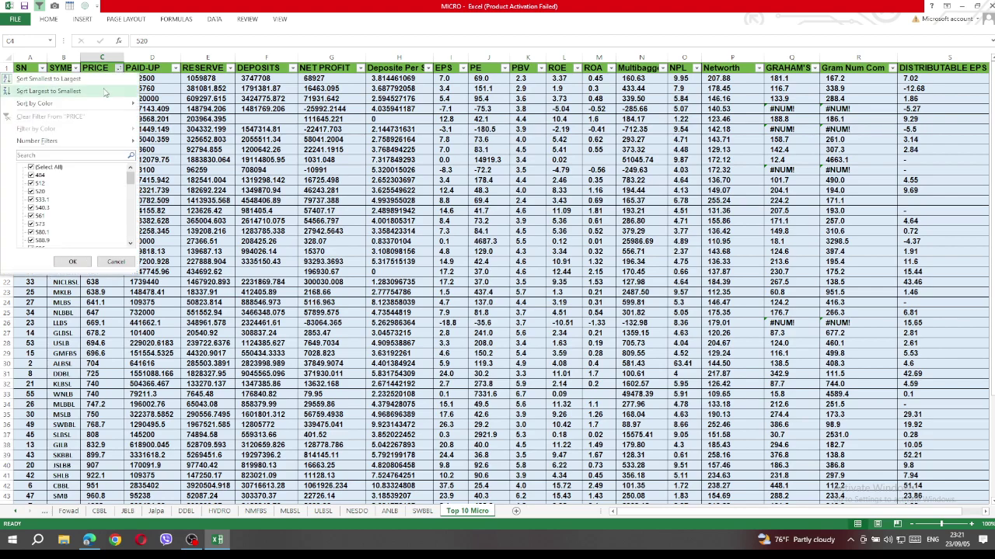
pyautogui.click(101, 91)
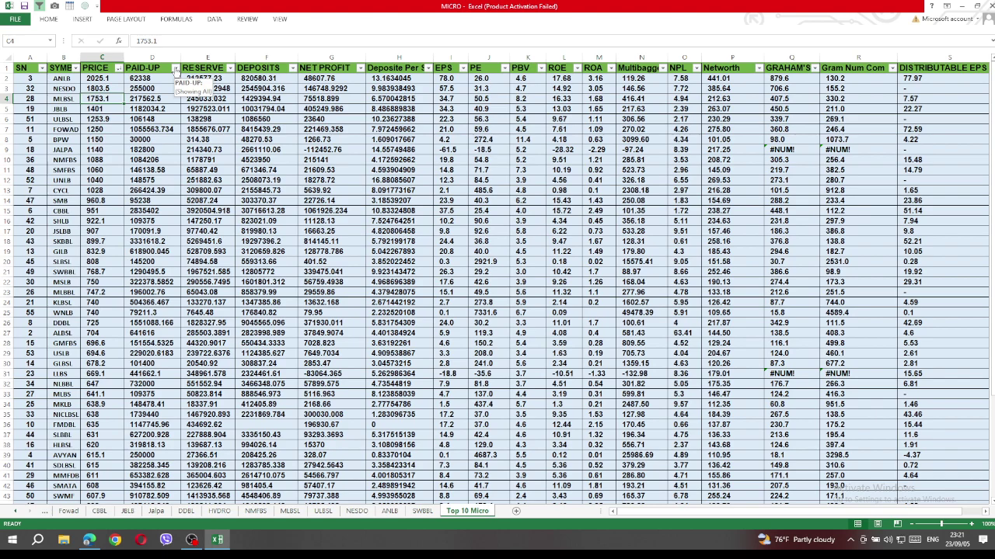
# - Sort the table by PAID-UP from largest to smallest, followed by RESERVE from largest to smallest
pyautogui.click(176, 69)
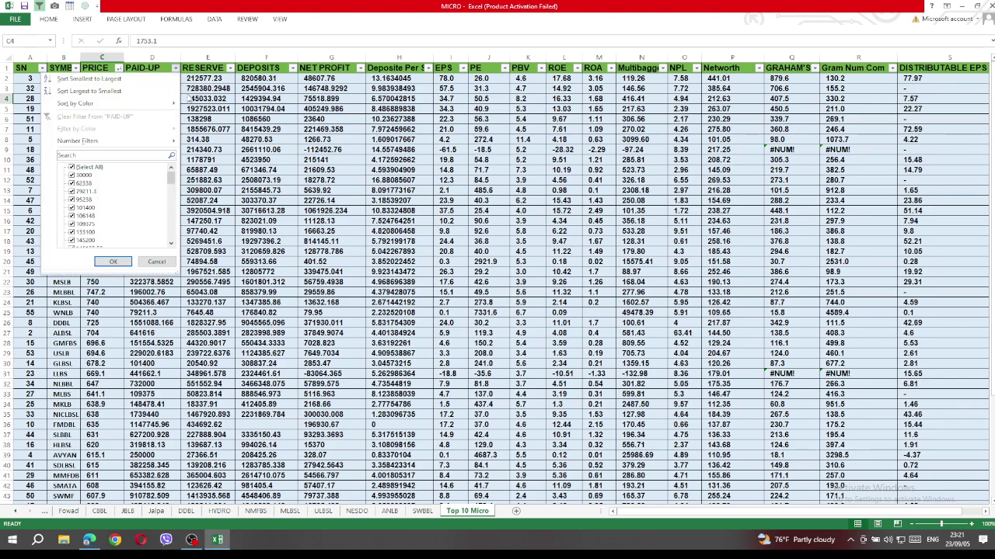
pyautogui.press('Escape')
pyautogui.hotkey('ctrl', 'z')
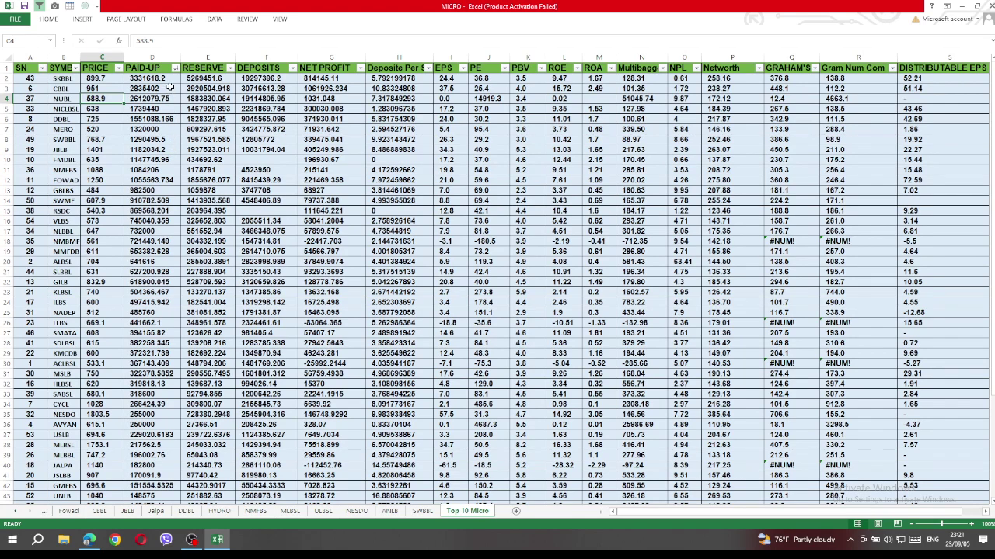
pyautogui.click(230, 69)
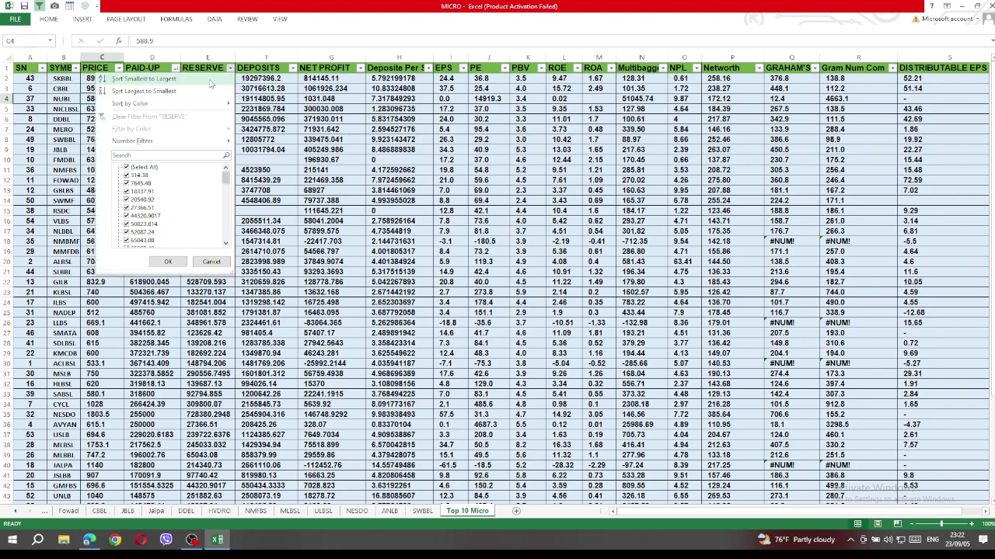
pyautogui.press('Escape')
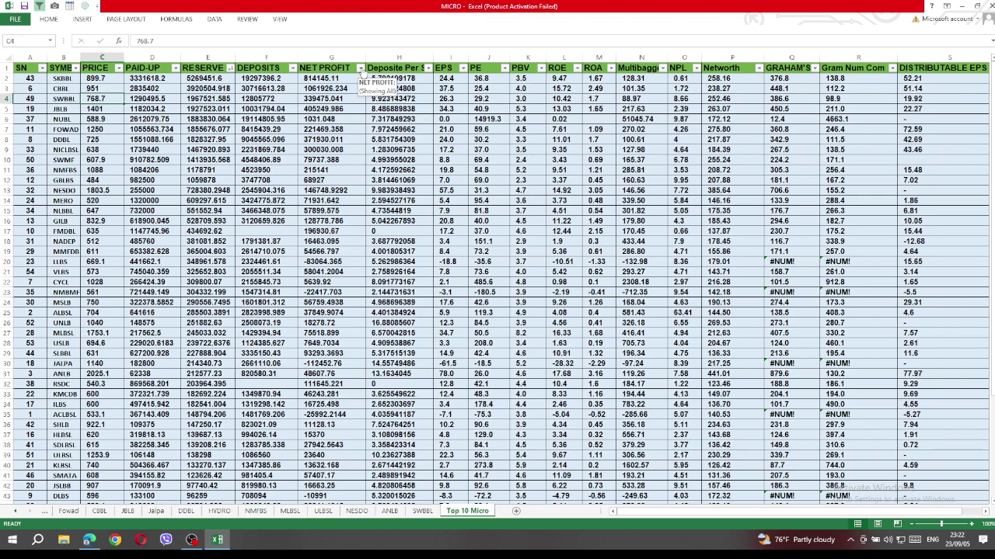
# - Sort the table by Deposite Per Share from largest to smallest, followed by DEPOSITS from largest to smallest
pyautogui.click(412, 71)
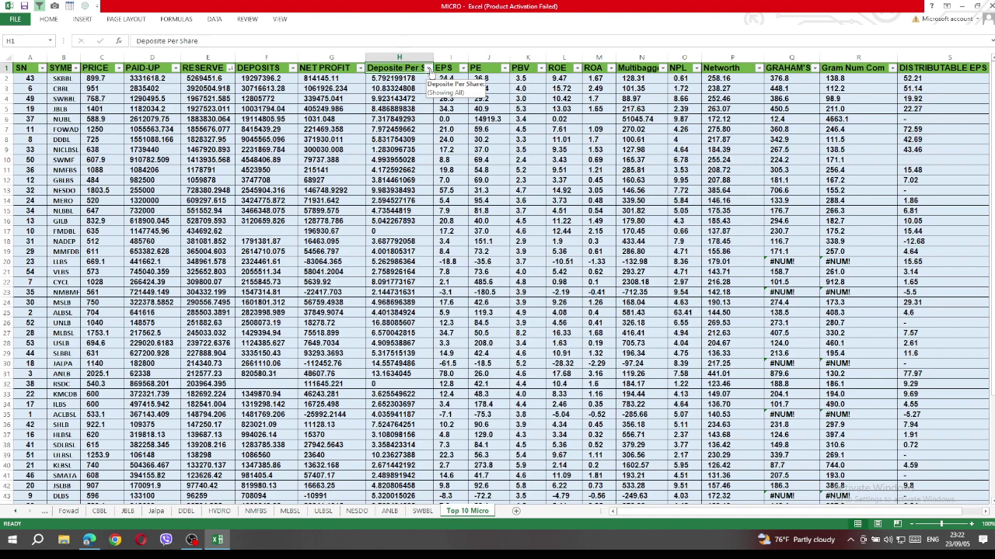
pyautogui.click(428, 69)
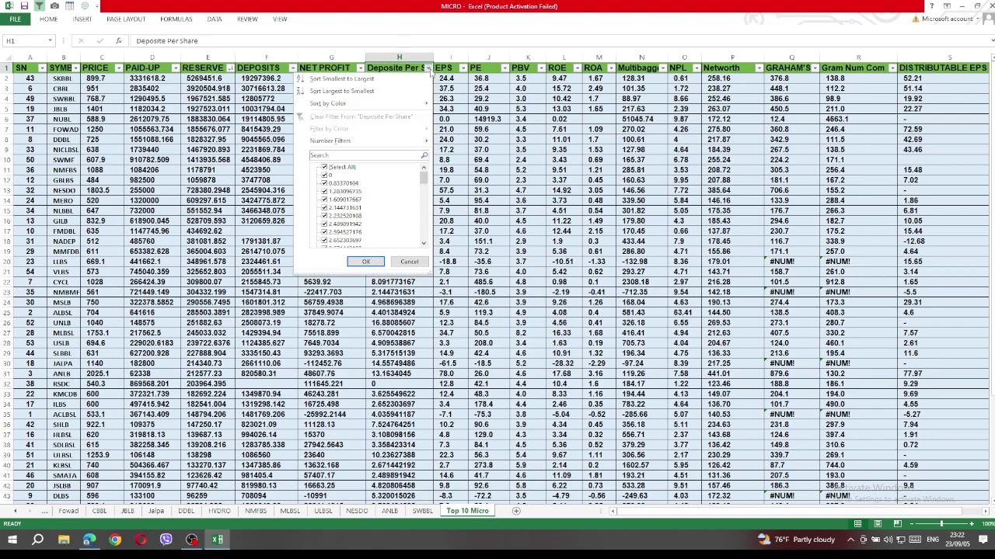
pyautogui.click(379, 91)
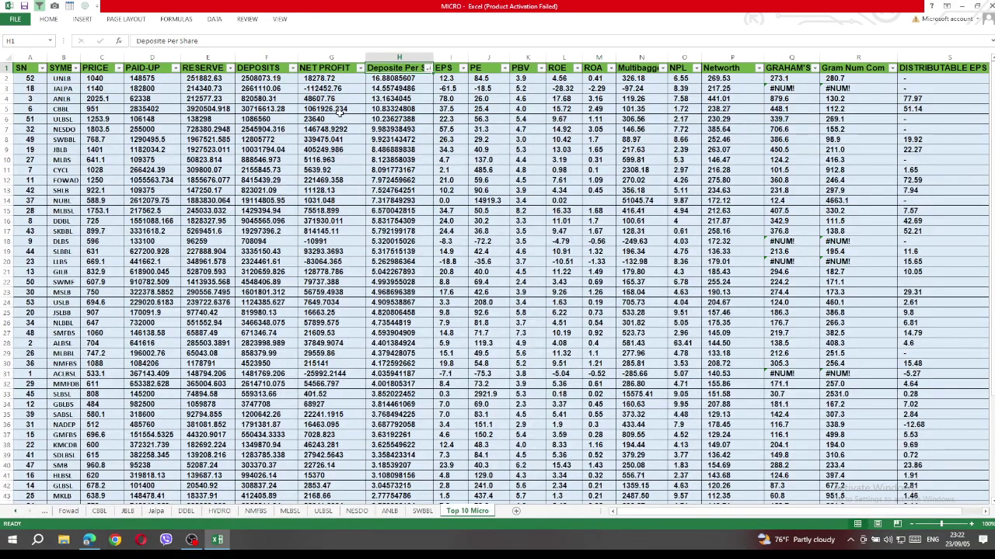
pyautogui.click(292, 68)
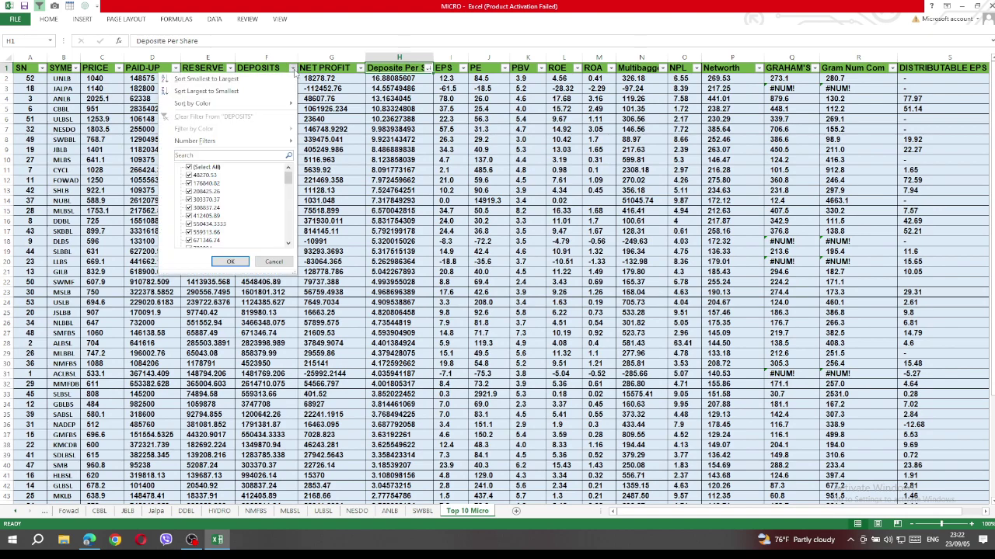
pyautogui.click(268, 92)
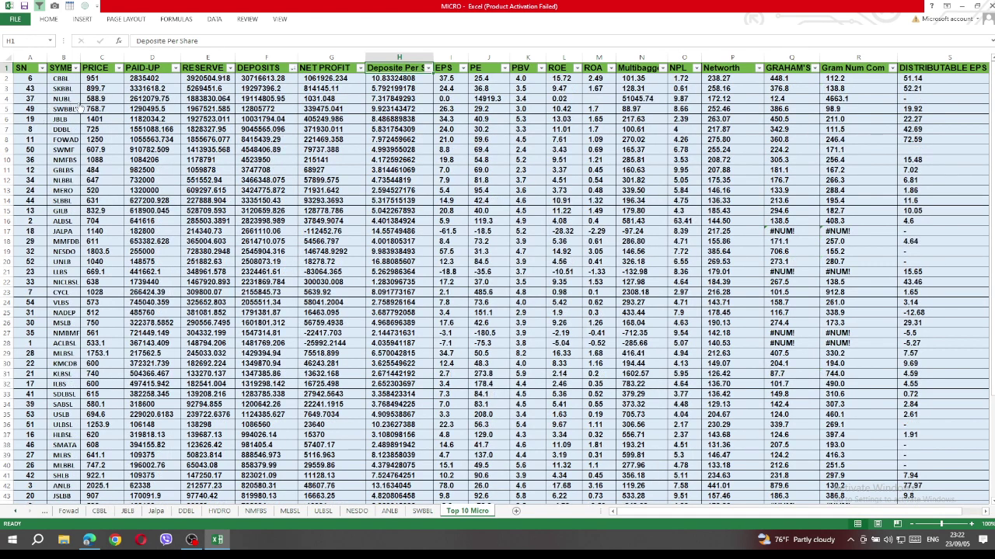
# - Sort the table by Deposite Per Share from largest to smallest again
pyautogui.moveTo(68, 90)
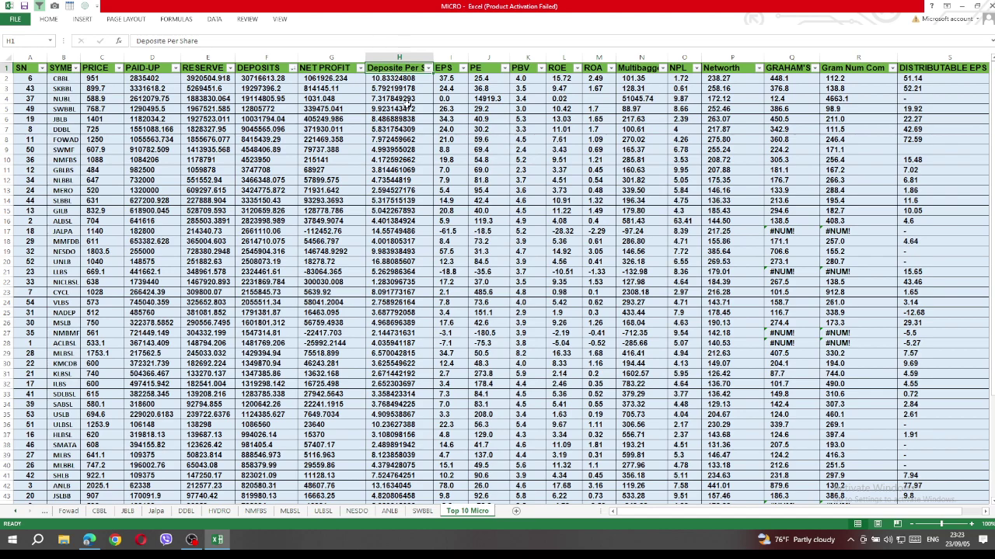
pyautogui.click(428, 70)
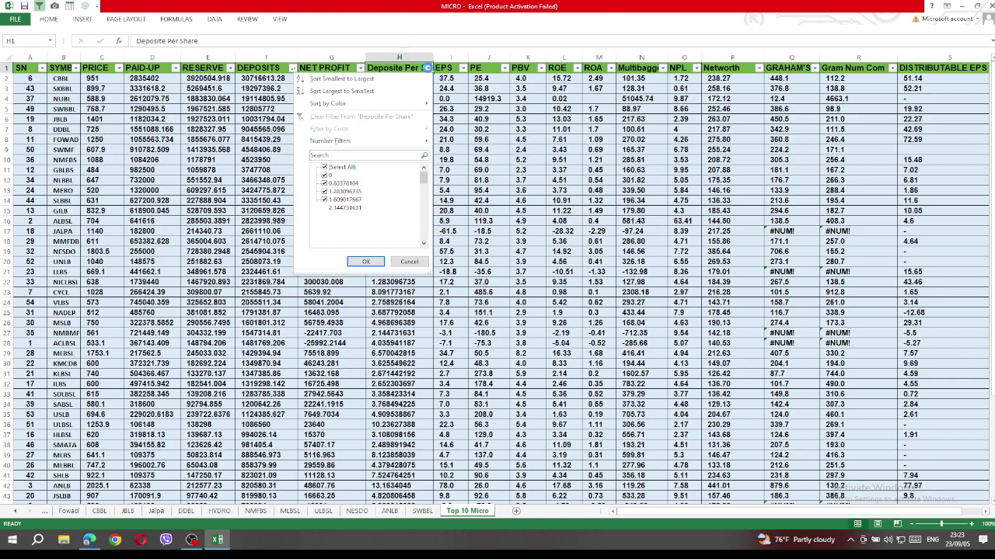
pyautogui.click(372, 88)
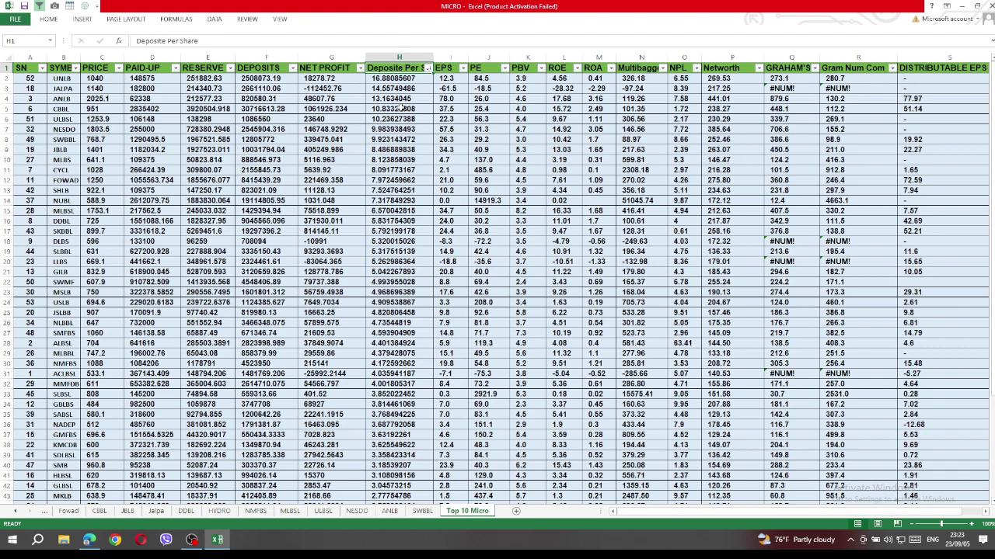
# - Sort the table by EPS from largest to smallest
pyautogui.moveTo(61, 87)
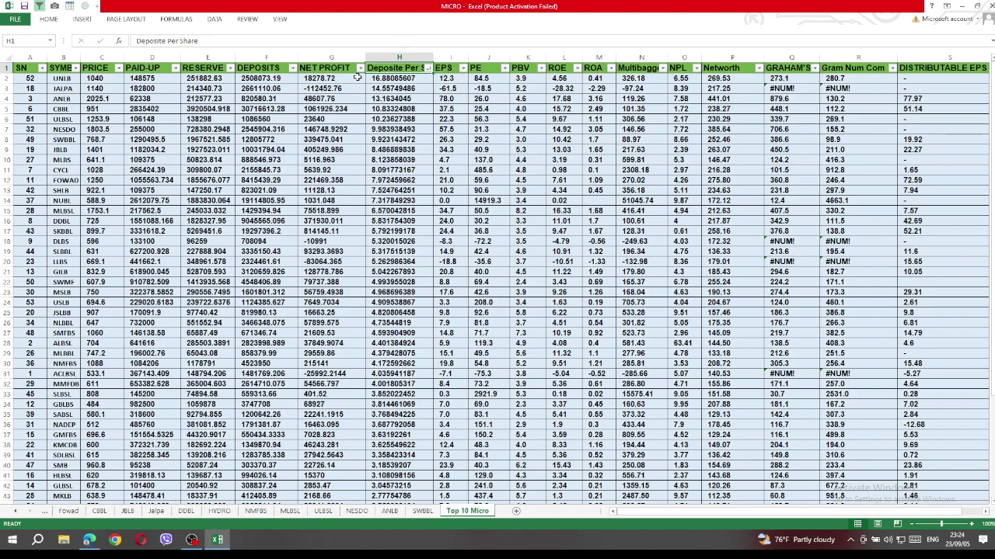
pyautogui.click(463, 69)
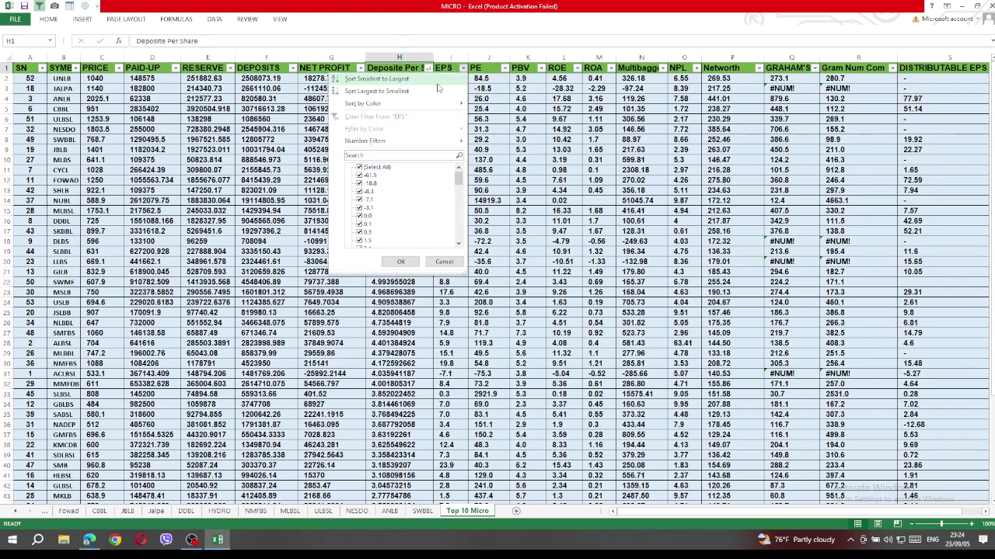
pyautogui.click(429, 92)
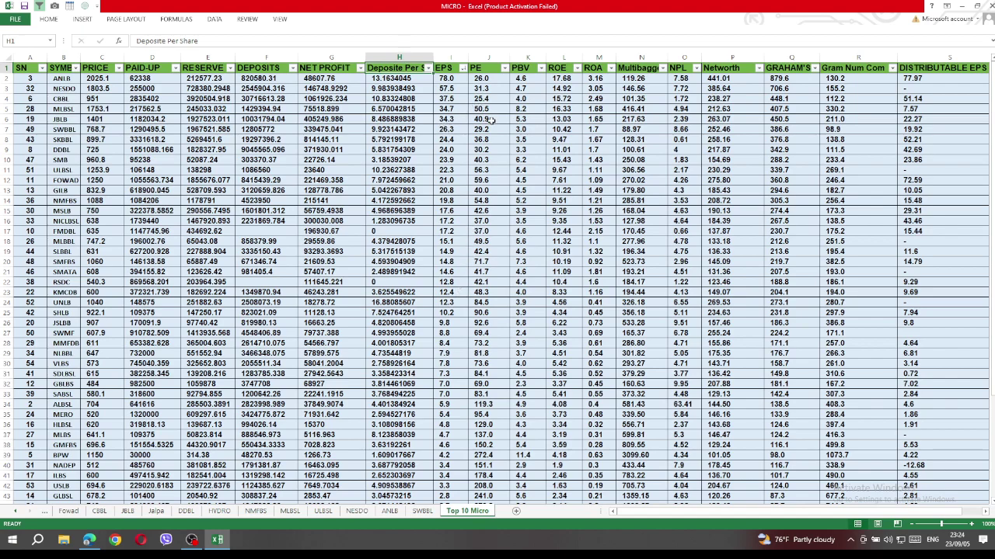
# - Sort the table by PE from smallest to largest, and return to the EPS order from largest to smallest
pyautogui.click(504, 69)
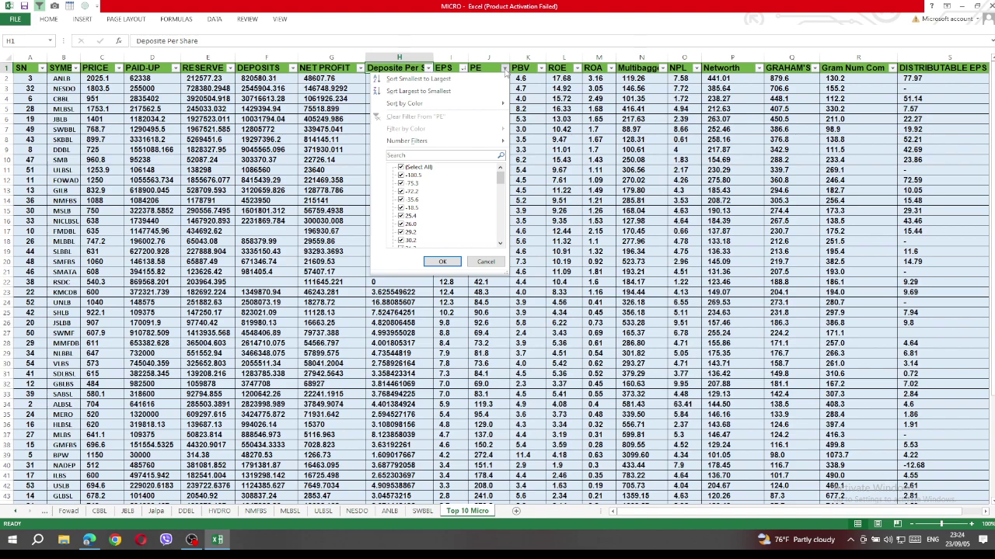
pyautogui.click(491, 79)
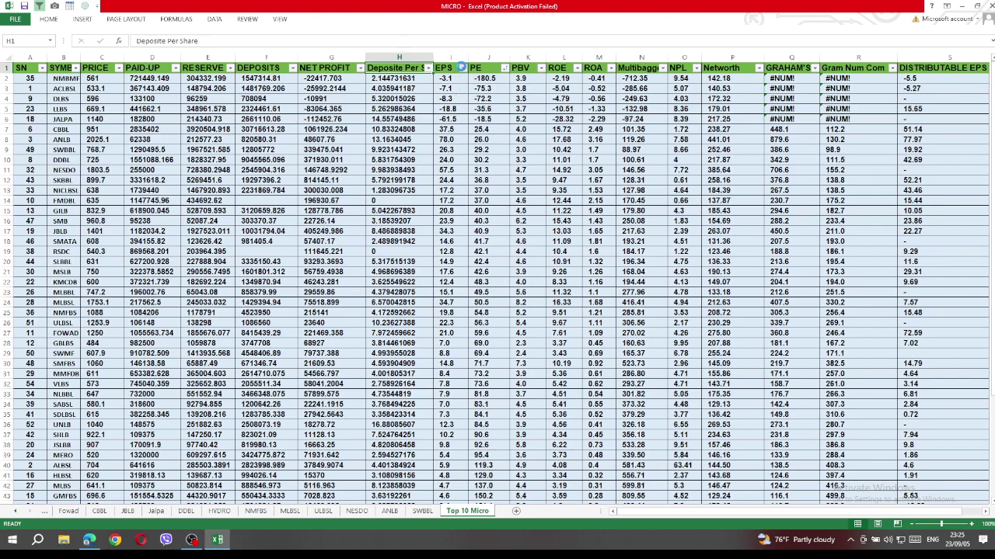
pyautogui.click(462, 68)
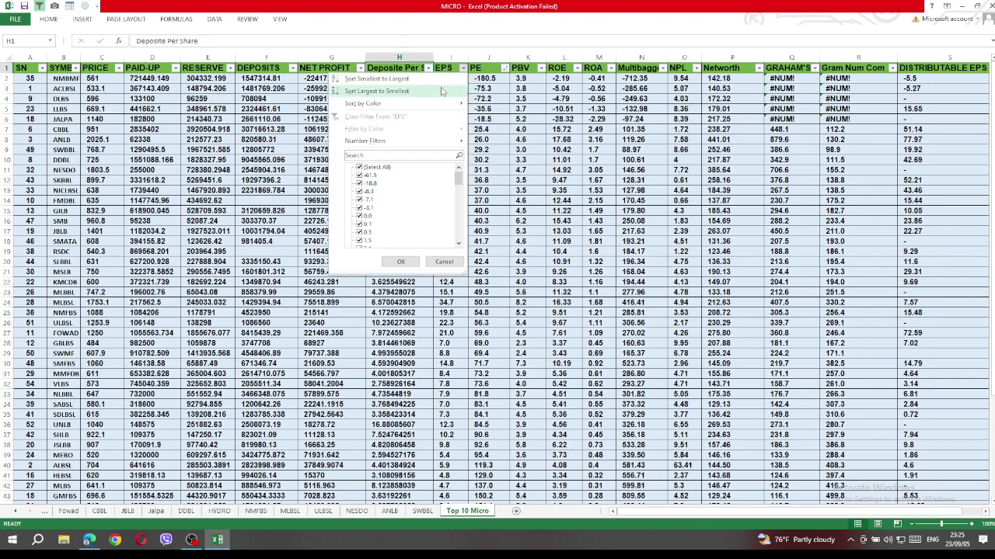
pyautogui.click(441, 92)
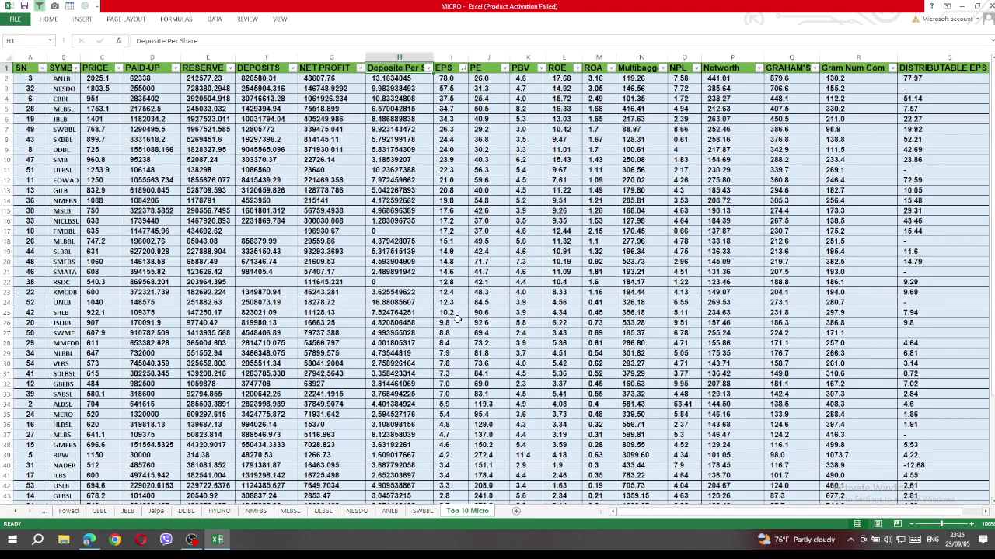
# - Filter the EPS column with a Top 10 number filter set to show the top 15 items
pyautogui.click(463, 69)
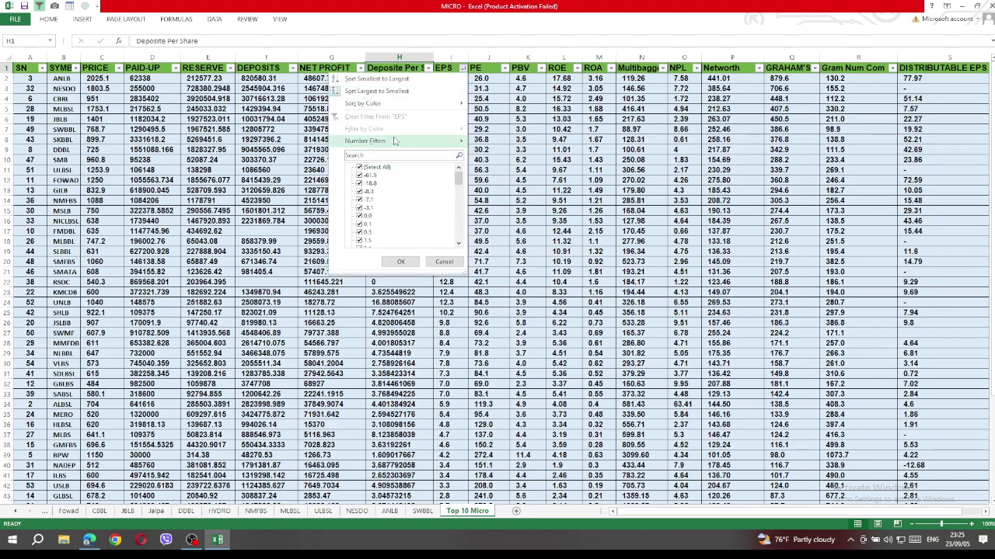
pyautogui.moveTo(383, 141)
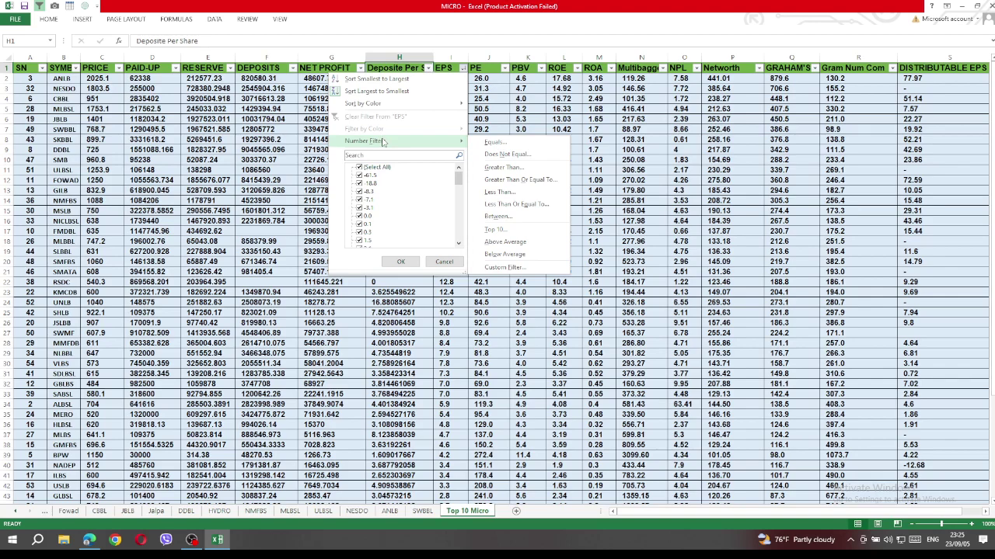
pyautogui.click(497, 229)
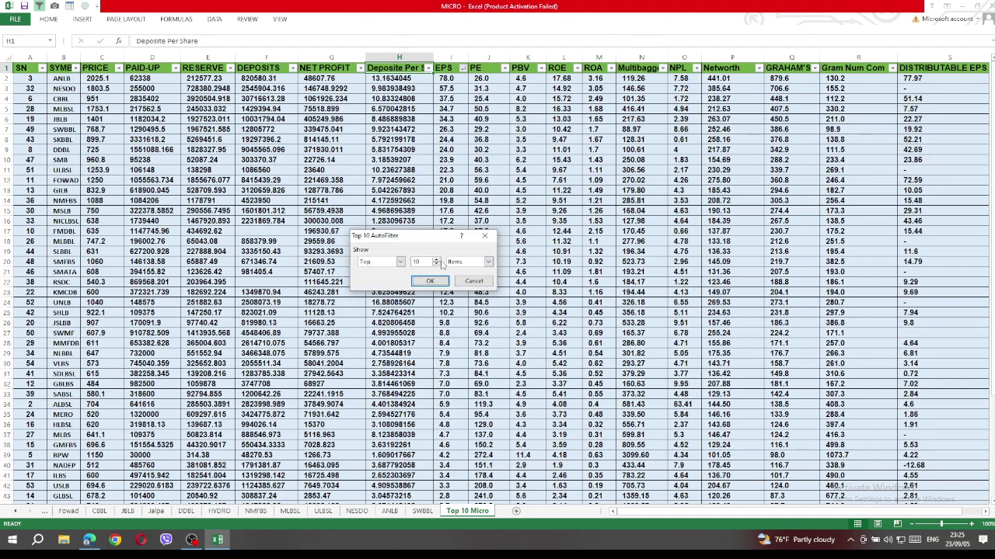
pyautogui.doubleClick(417, 262)
pyautogui.write('15')
pyautogui.press('Return')
pyautogui.moveTo(474, 281); pyautogui.dragTo(471, 271)
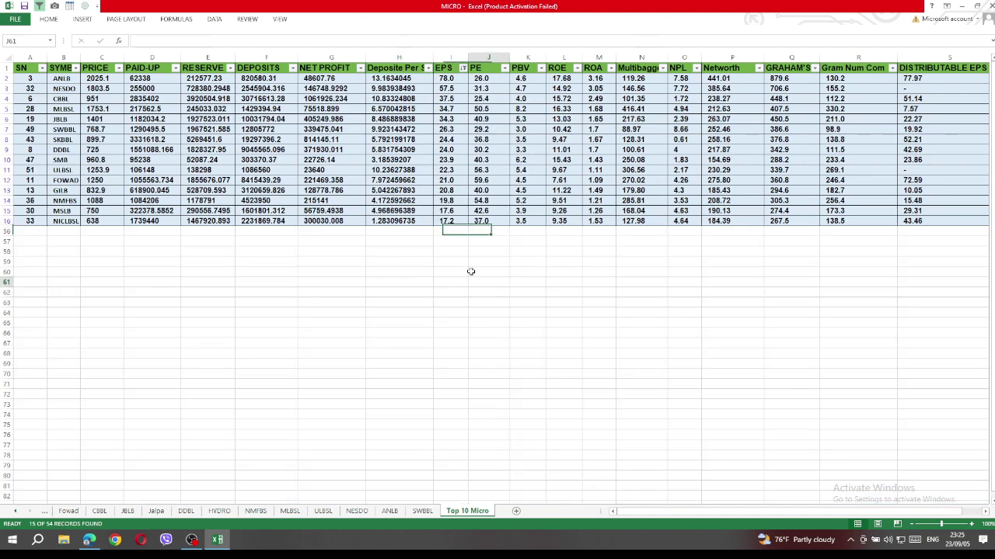
pyautogui.click(344, 350)
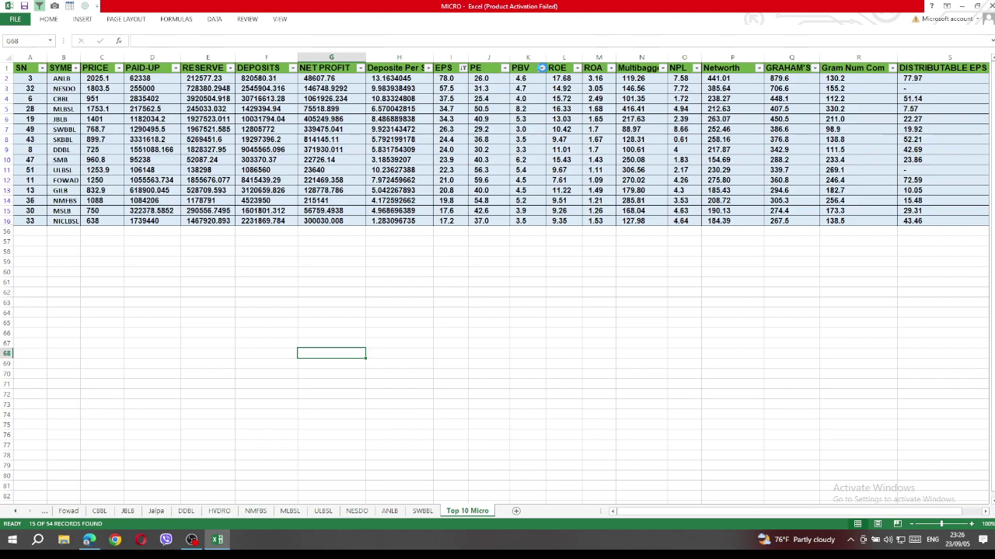
# - Sort the table by PBV from smallest to largest
pyautogui.click(541, 69)
pyautogui.click(505, 91)
pyautogui.click(541, 68)
pyautogui.press('Escape')
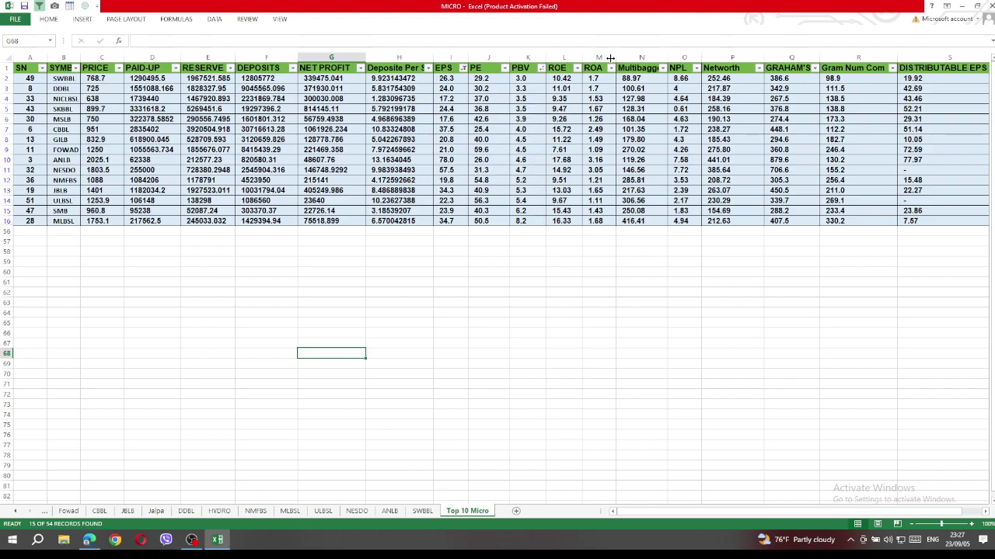
# - Sort the table by ROE from largest to smallest, and re-sort it by ROA from largest to smallest
pyautogui.click(577, 68)
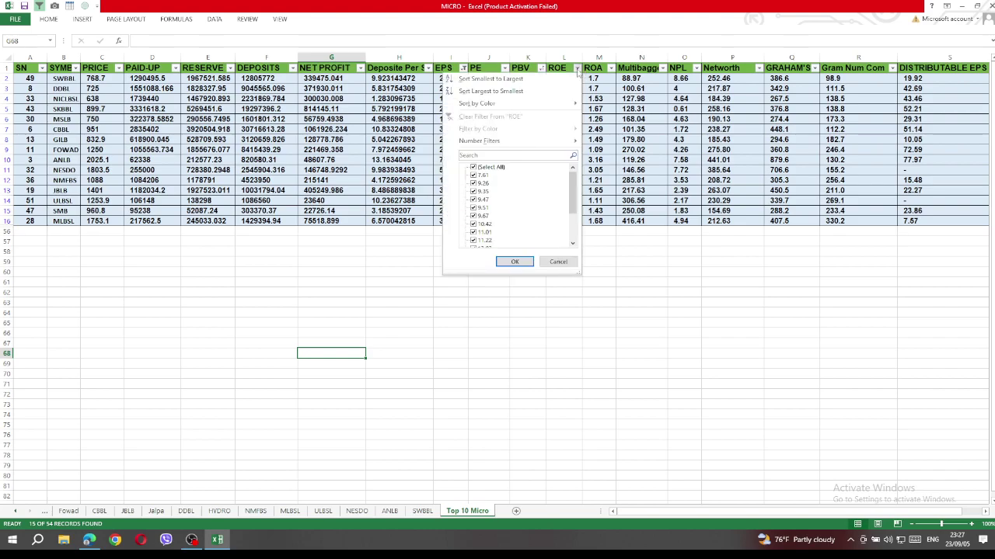
pyautogui.click(535, 91)
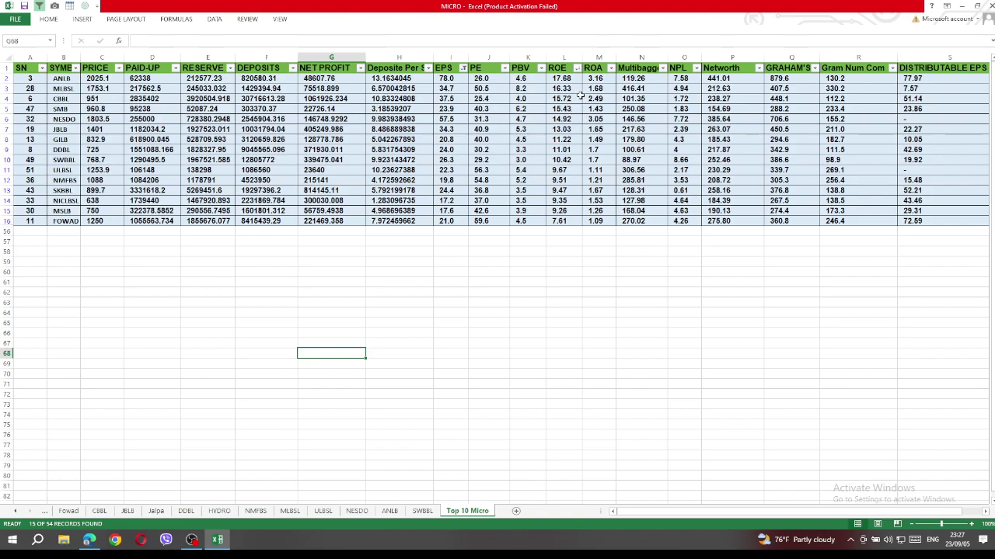
pyautogui.click(611, 68)
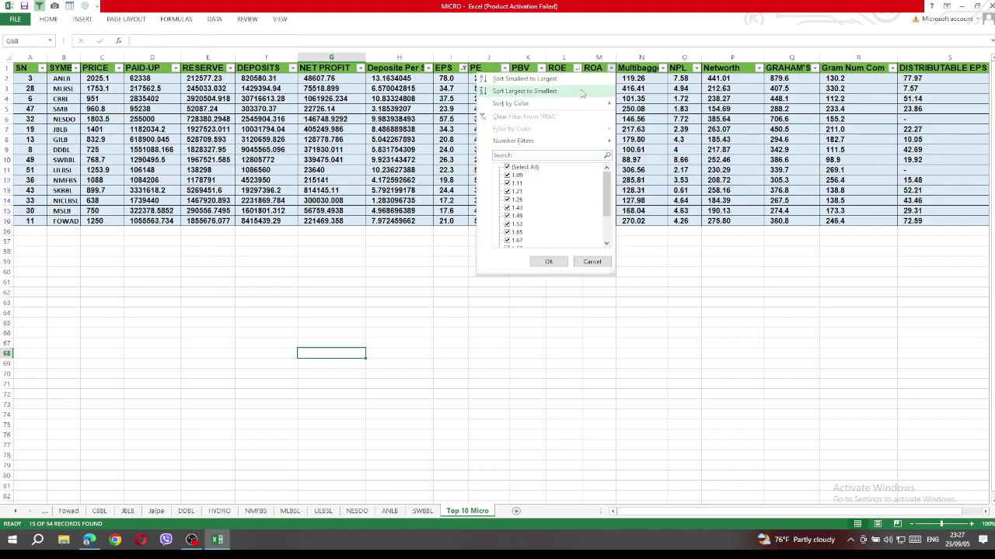
pyautogui.press('Escape')
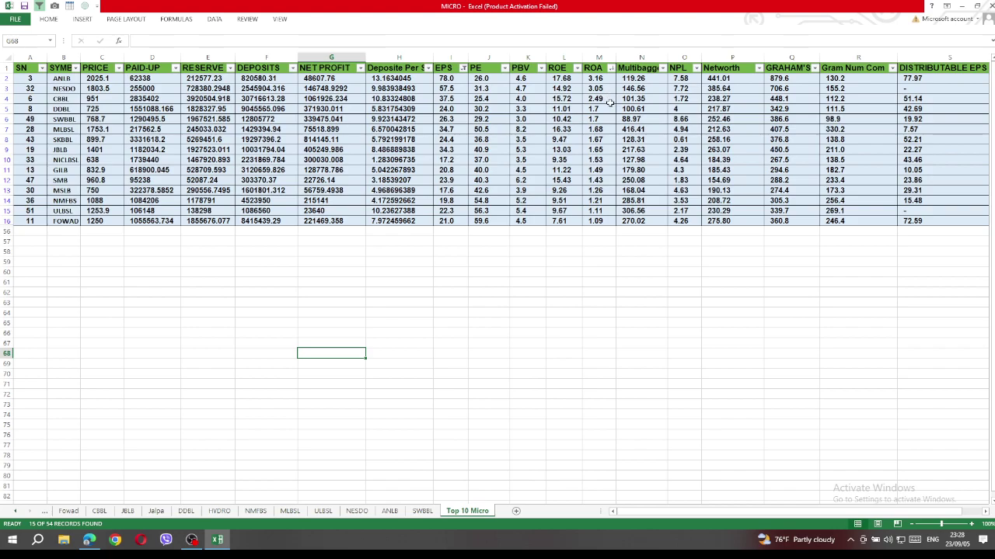
pyautogui.click(610, 101)
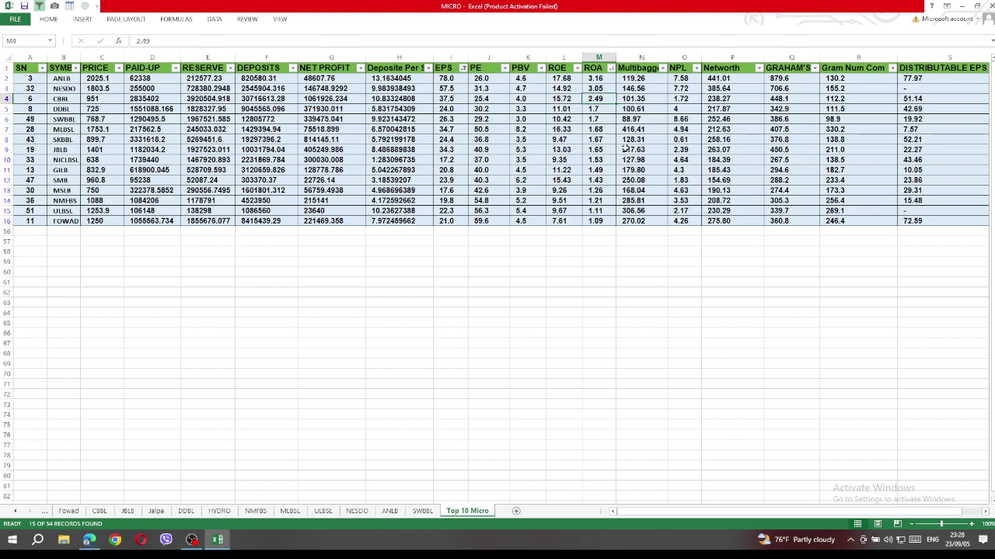
# - Sort the table by Multibagger from smallest to largest and check the first five companies' values in that column
pyautogui.click(661, 72)
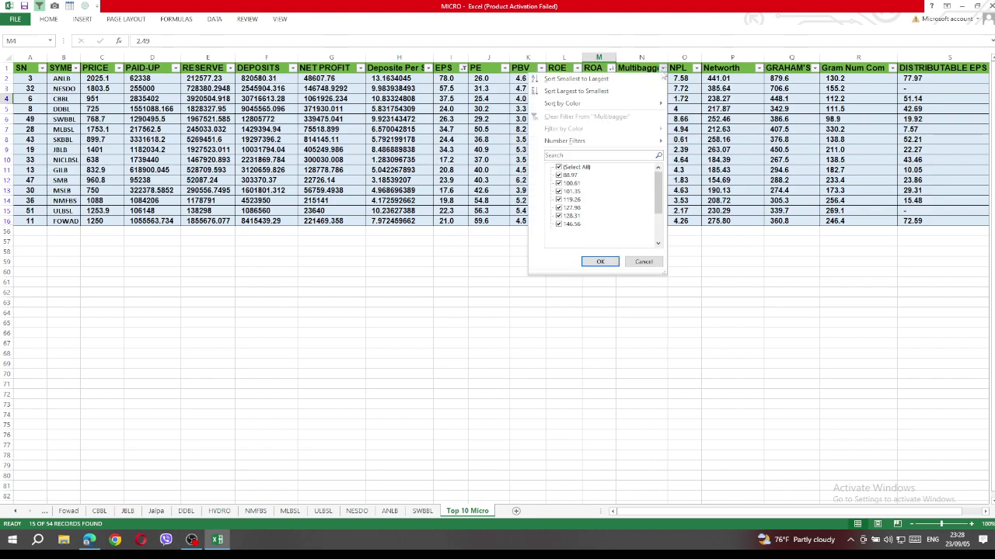
pyautogui.press('Escape')
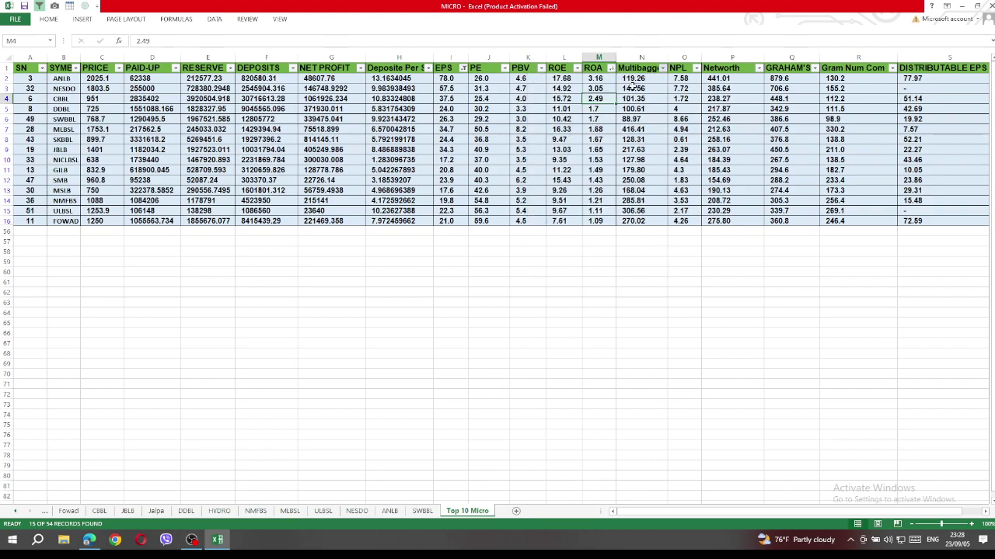
pyautogui.click(668, 293)
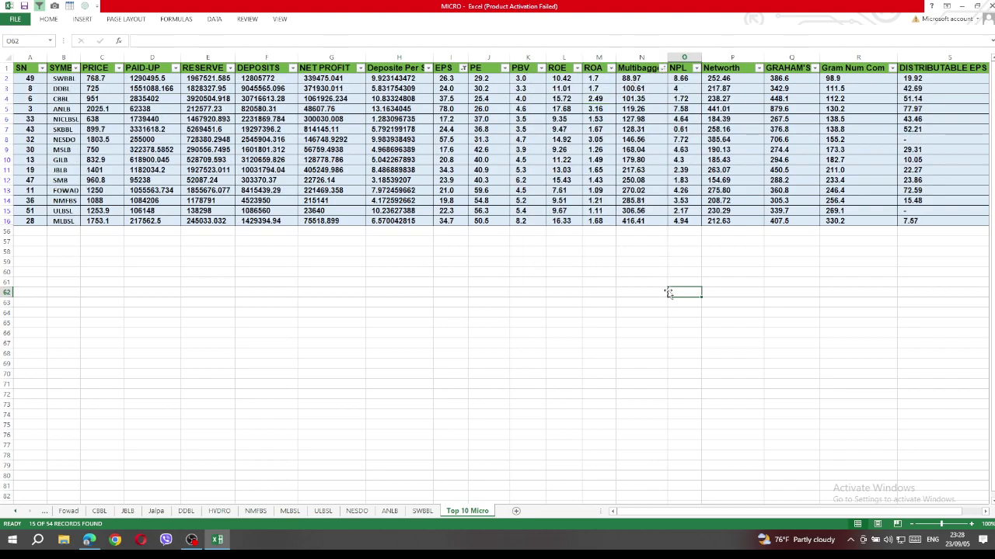
pyautogui.click(654, 79)
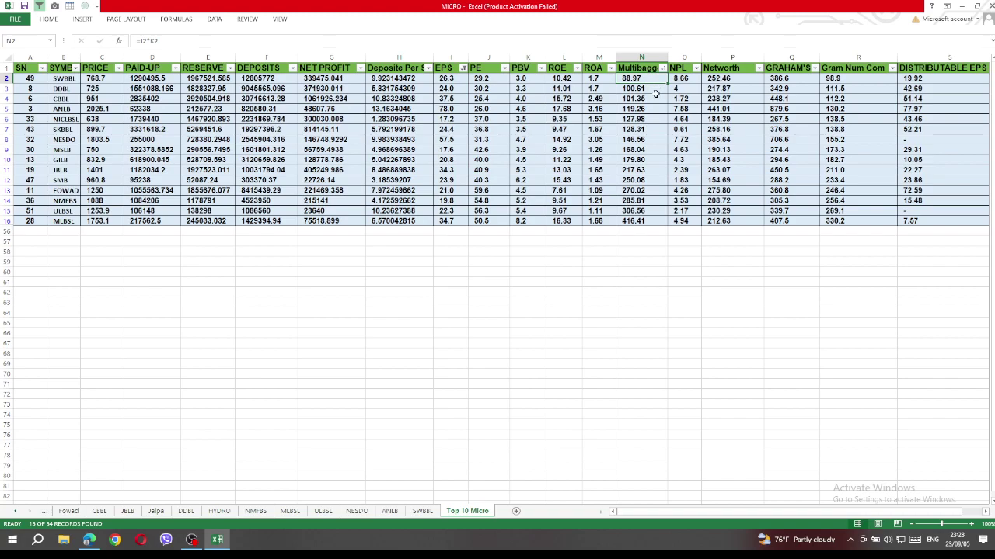
pyautogui.click(653, 91)
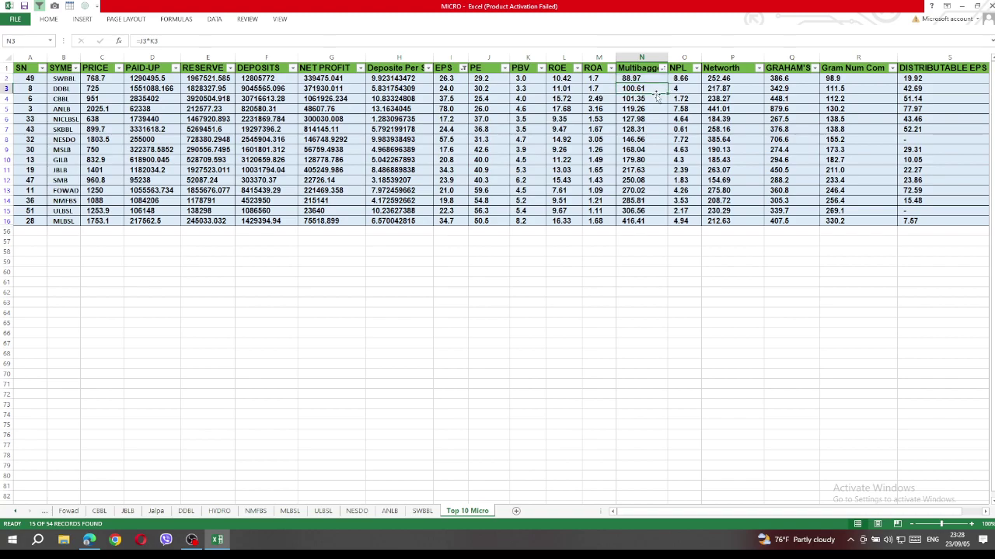
pyautogui.click(658, 100)
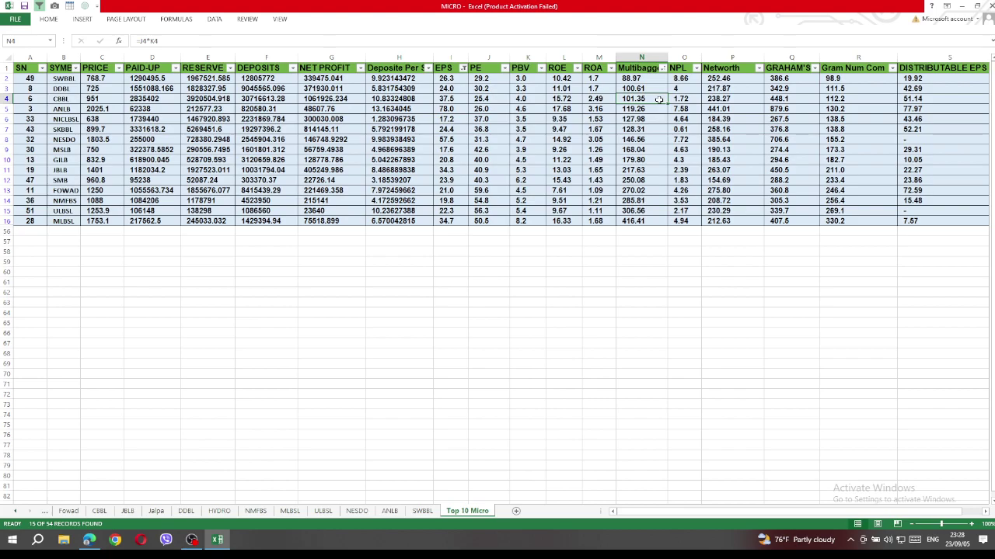
pyautogui.click(649, 109)
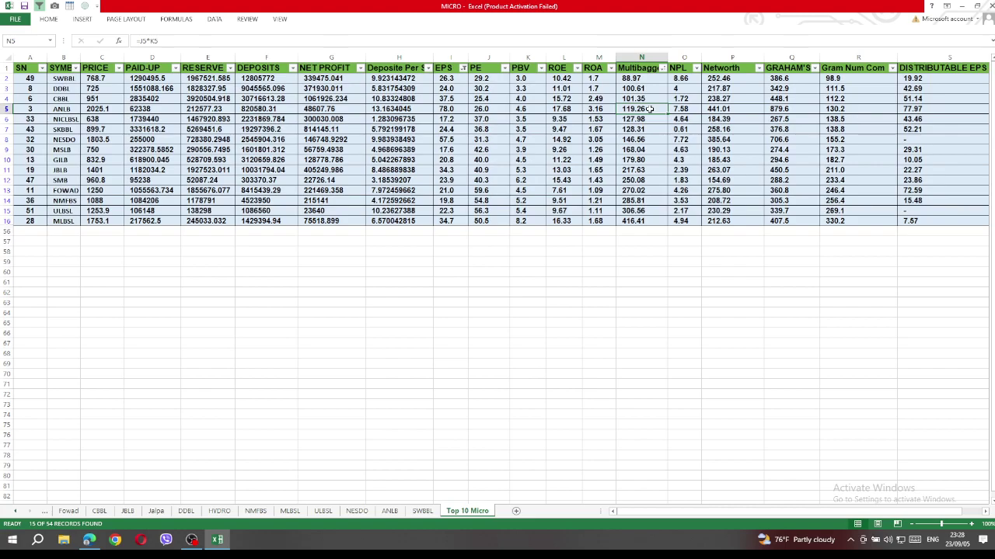
pyautogui.click(651, 119)
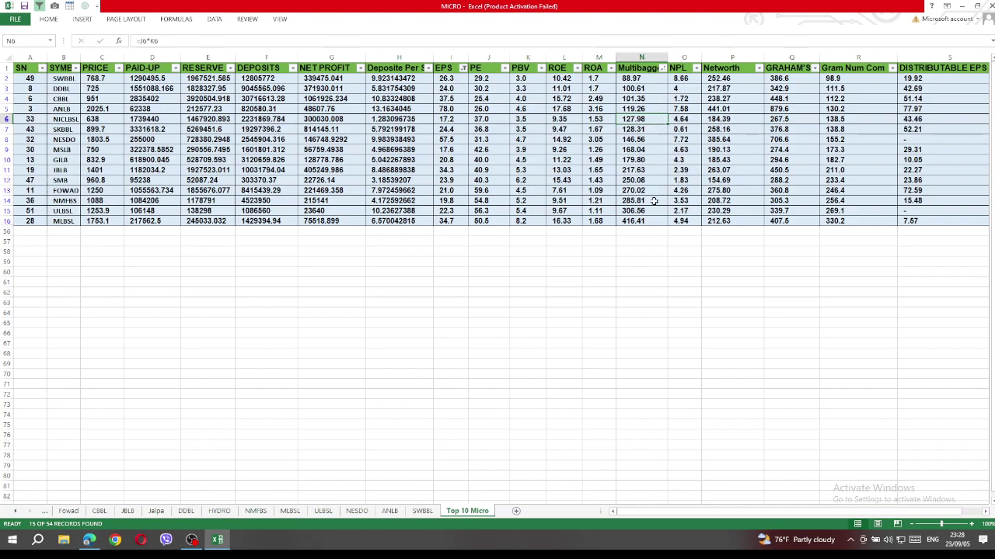
# - Sort the table by NPL from largest to smallest, and reverse the order to smallest to largest
pyautogui.click(696, 68)
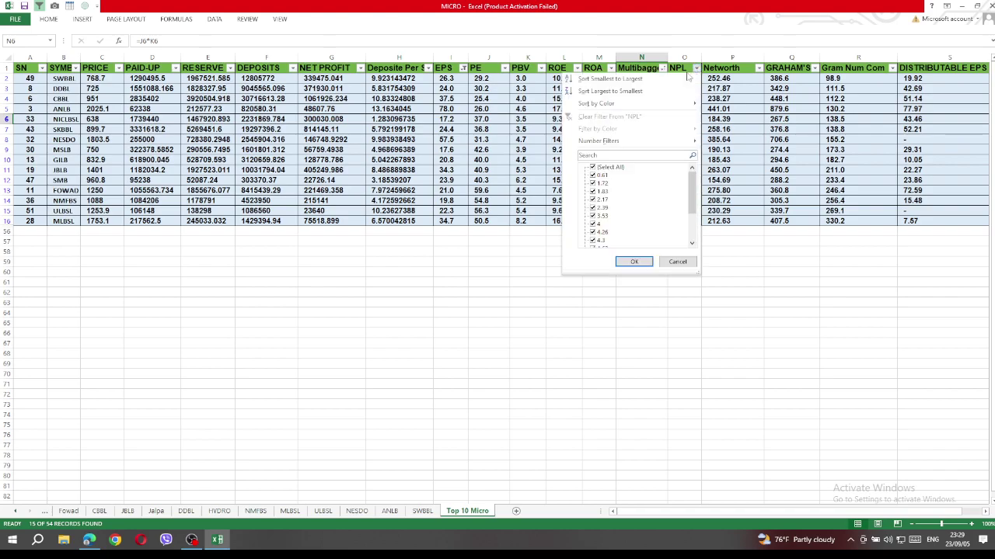
pyautogui.press('Escape')
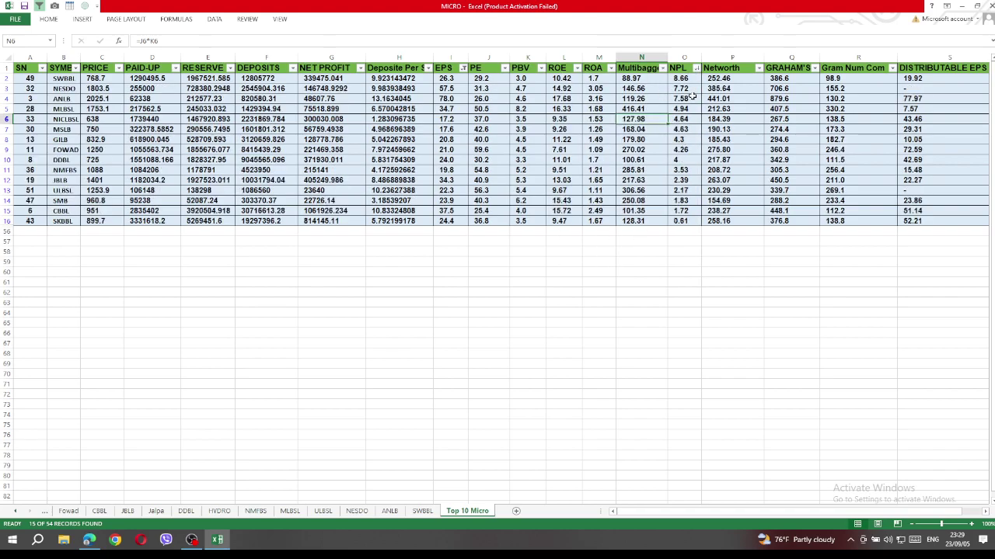
pyautogui.click(696, 68)
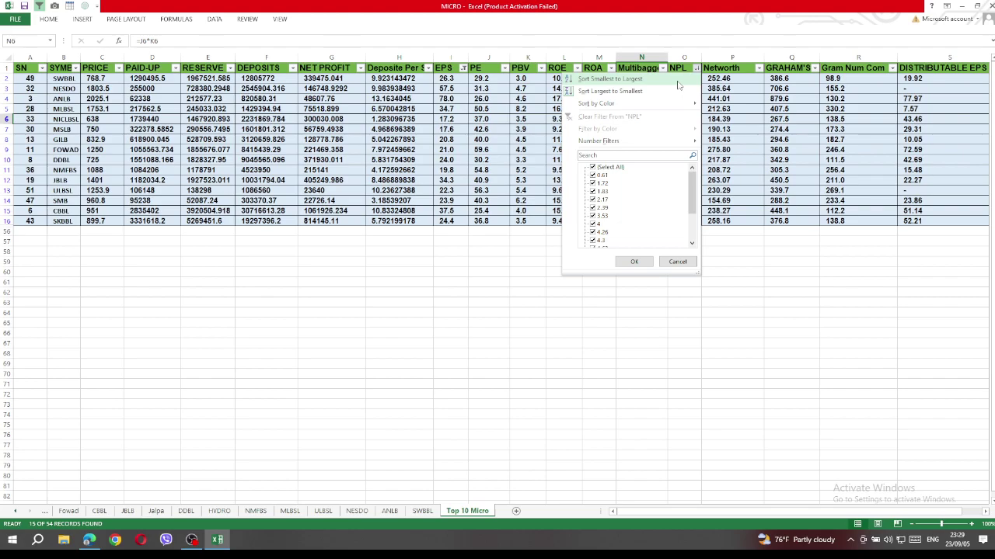
pyautogui.click(685, 80)
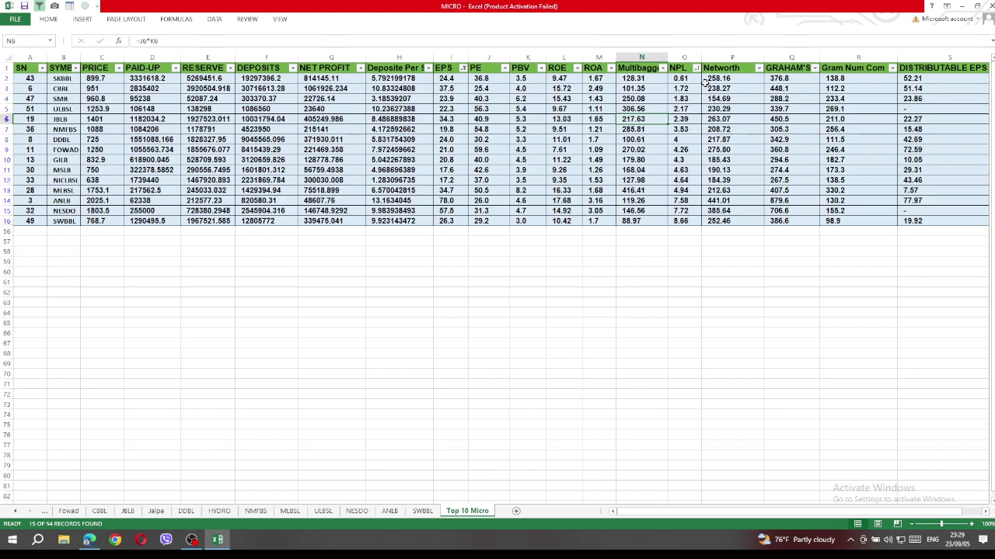
# - Examine the lowest and highest NPL values company by company, highlighting the three highest in O14:O16
pyautogui.click(696, 90)
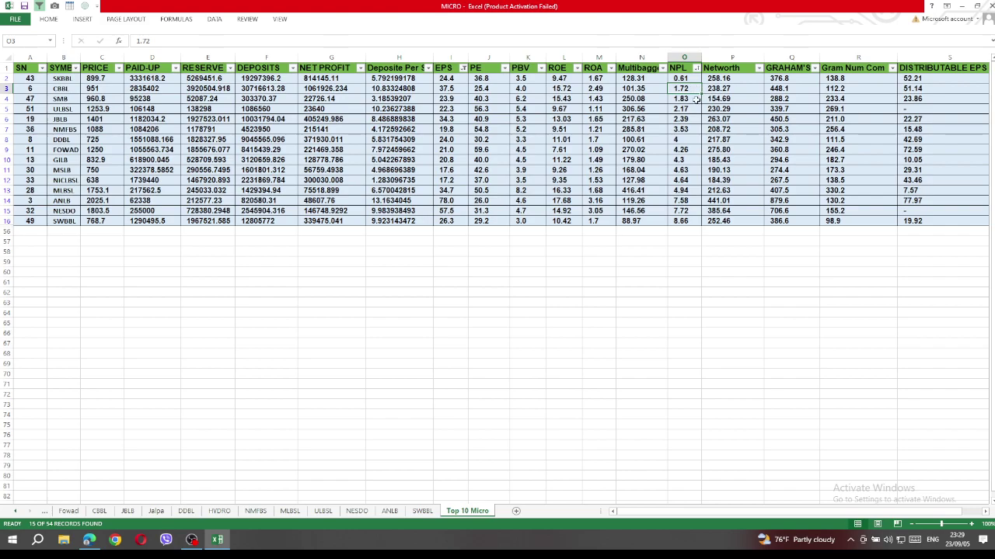
pyautogui.click(696, 99)
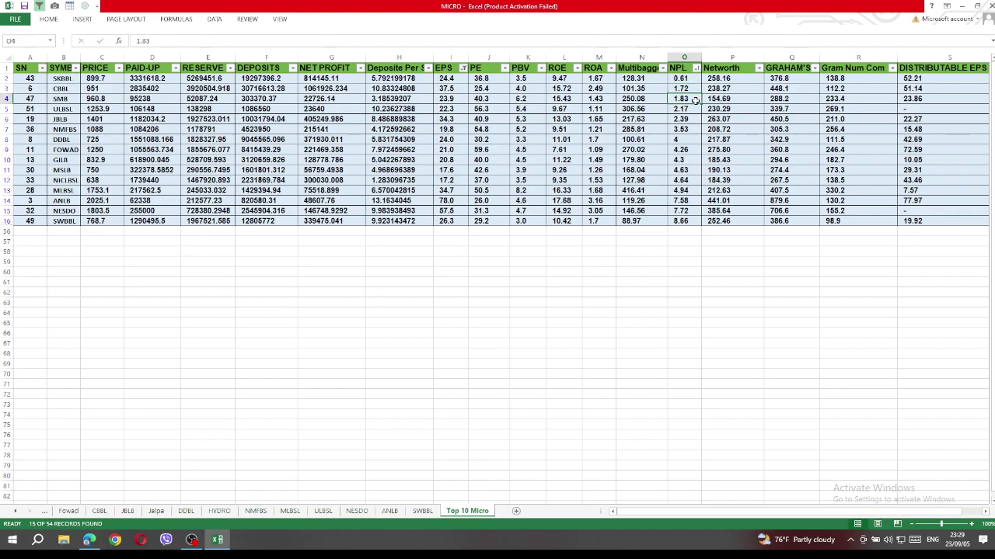
pyautogui.click(693, 109)
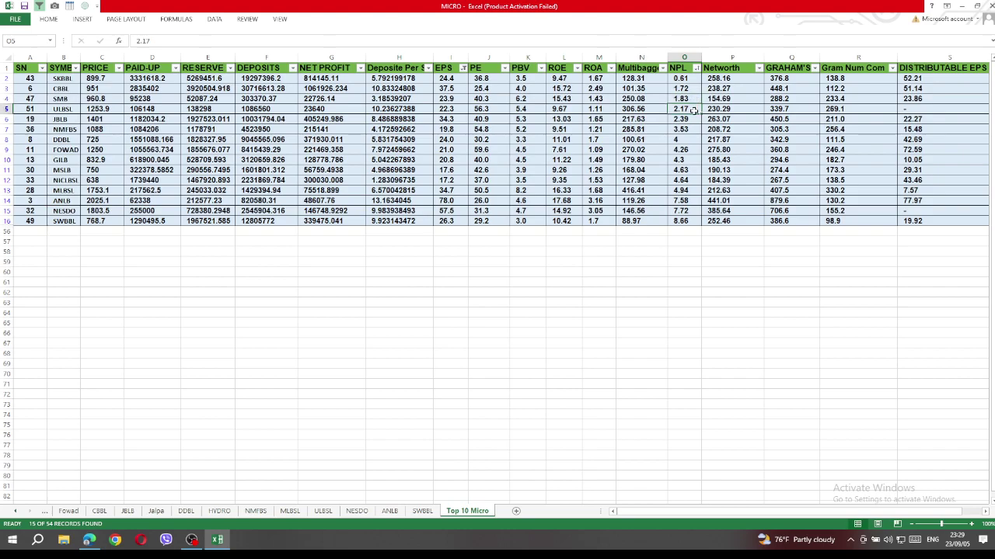
pyautogui.click(693, 118)
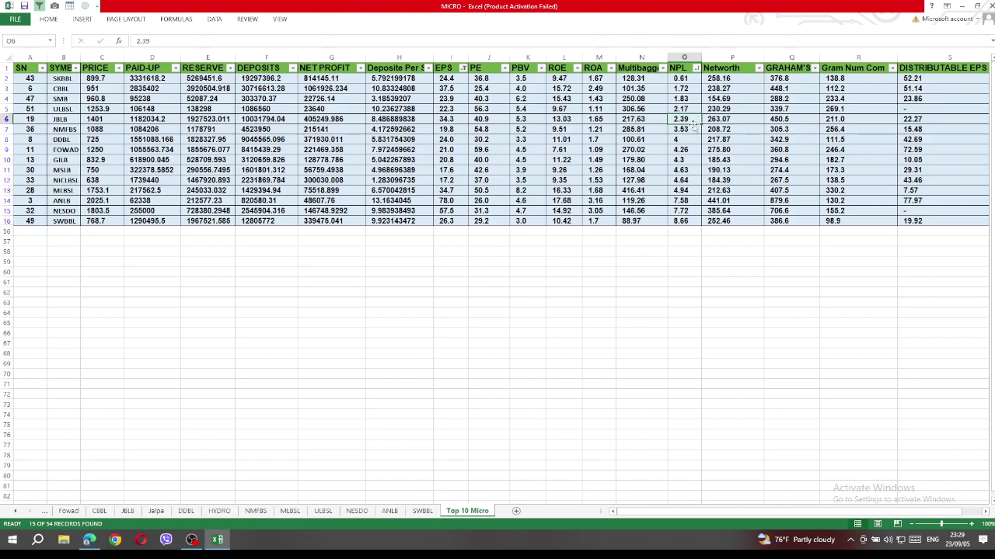
pyautogui.click(683, 222)
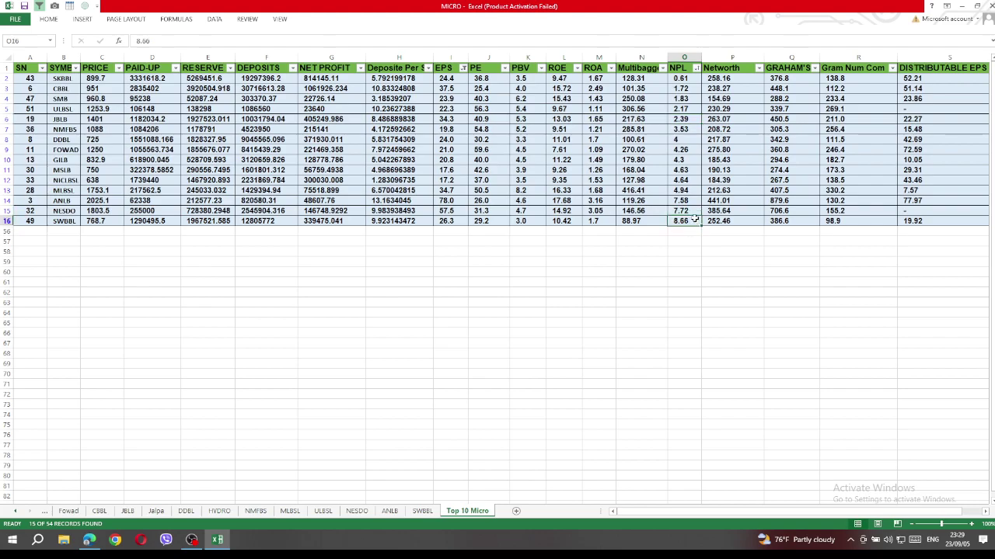
pyautogui.click(691, 210)
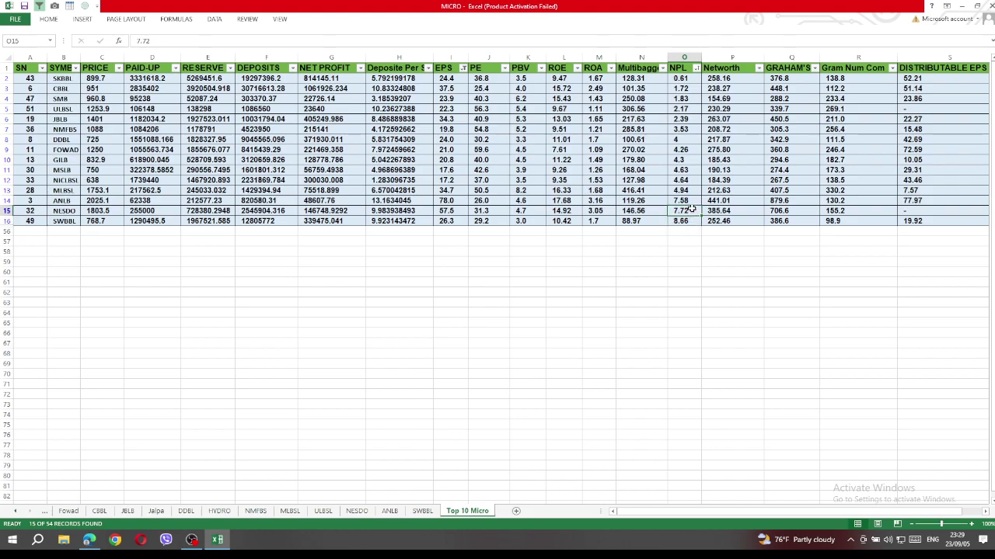
pyautogui.click(695, 200)
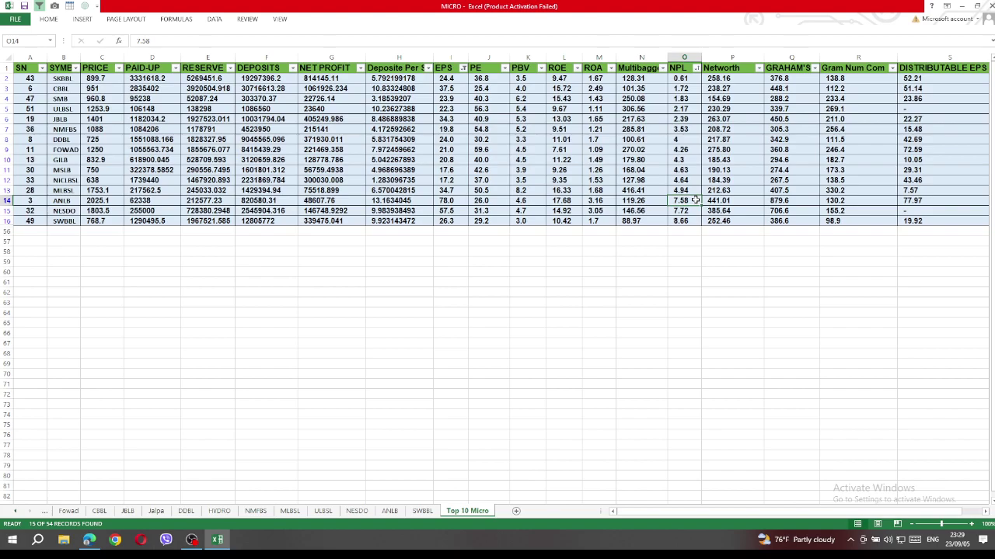
pyautogui.click(693, 190)
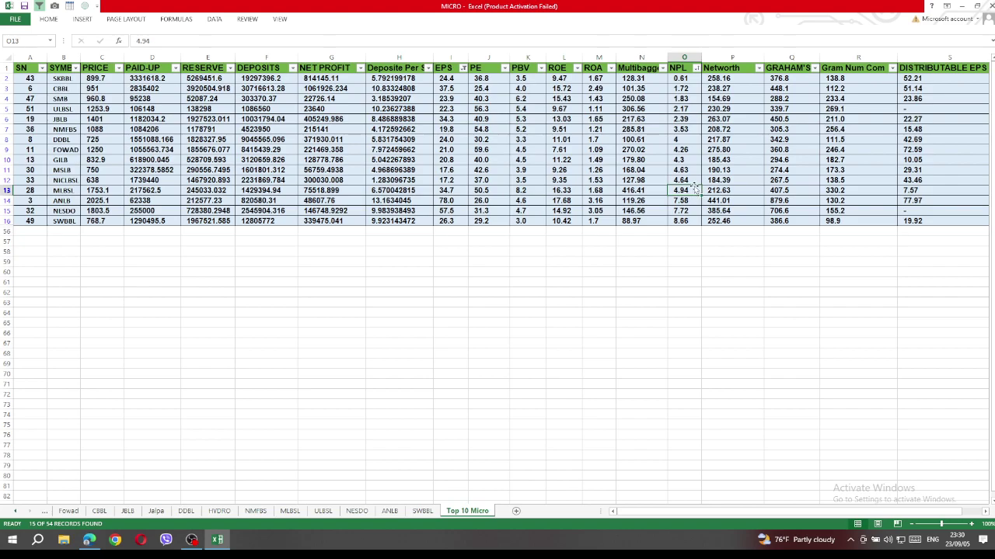
pyautogui.click(692, 179)
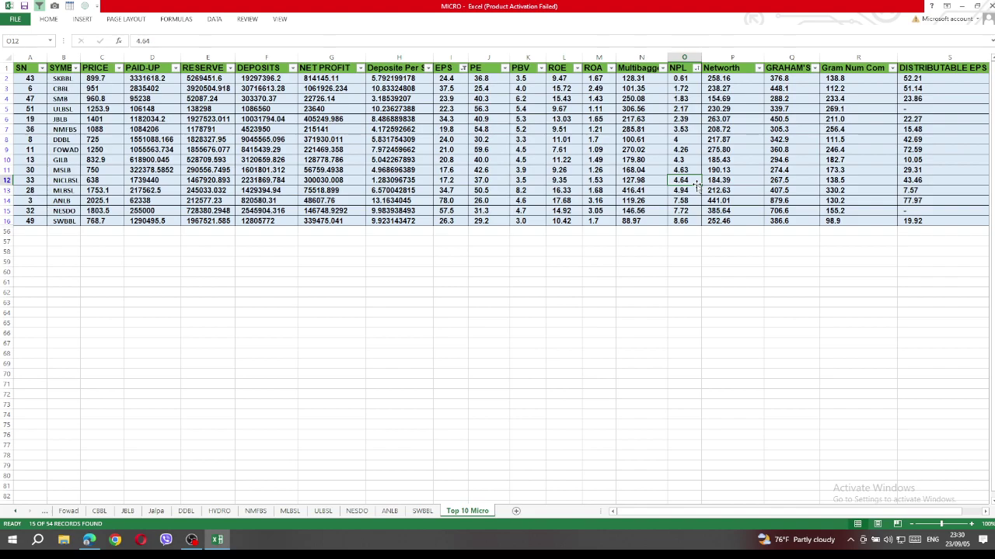
pyautogui.moveTo(700, 201); pyautogui.dragTo(702, 222)
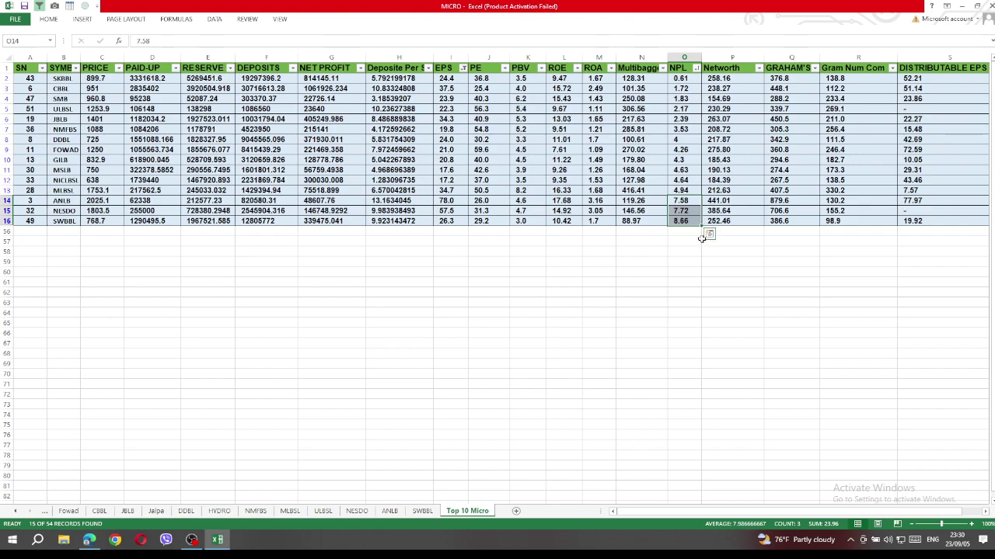
pyautogui.click(690, 236)
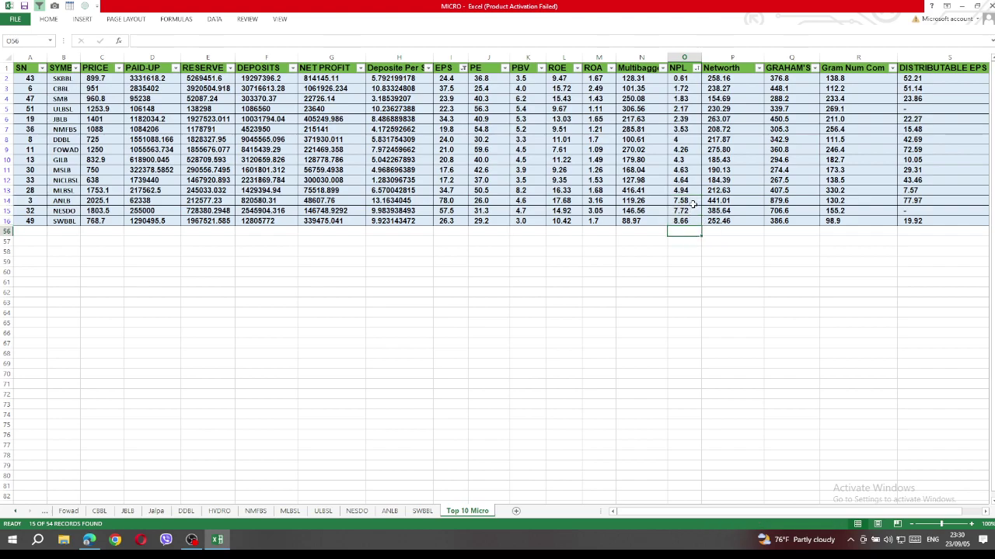
pyautogui.moveTo(693, 200); pyautogui.dragTo(696, 222)
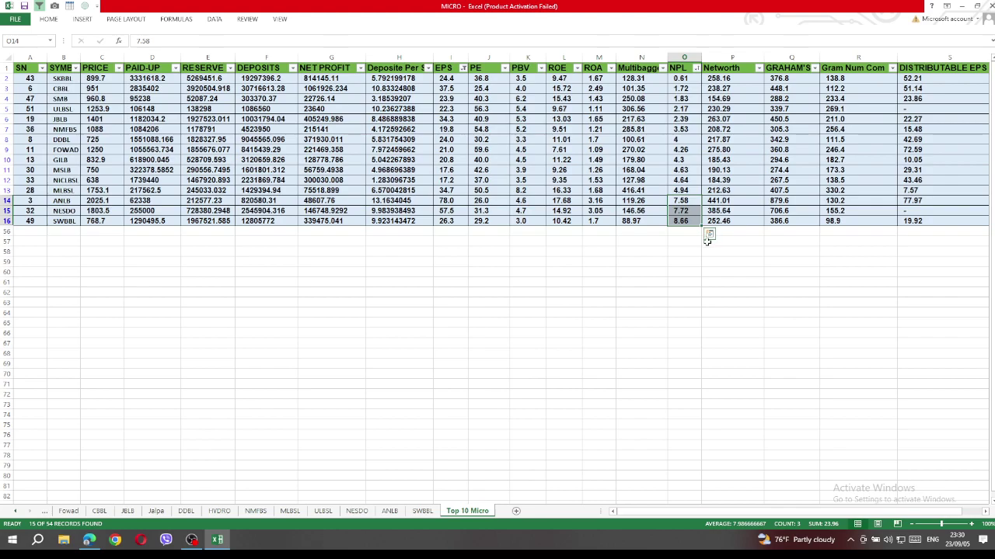
pyautogui.click(736, 251)
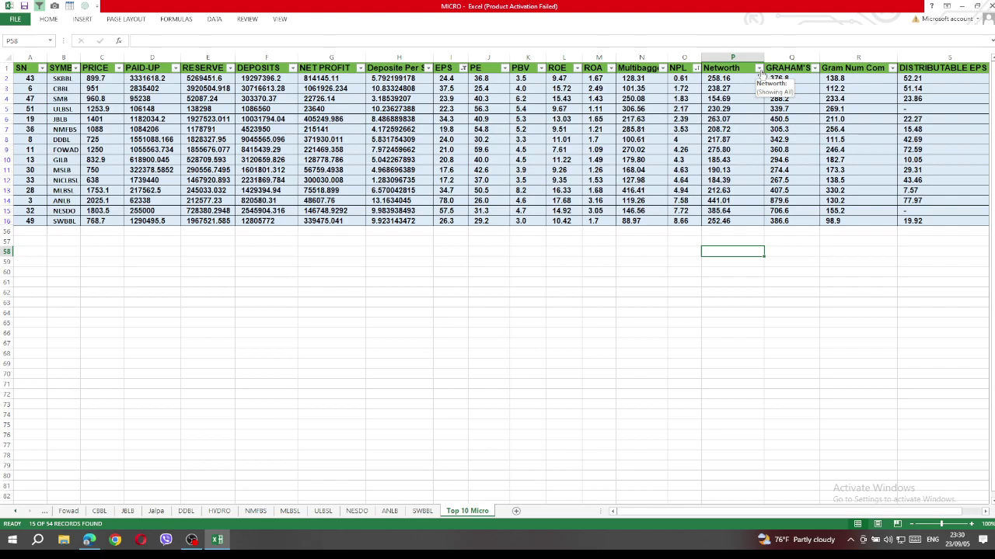
# - Filter the Networth column with a number filter to show only values greater than 200
pyautogui.click(758, 69)
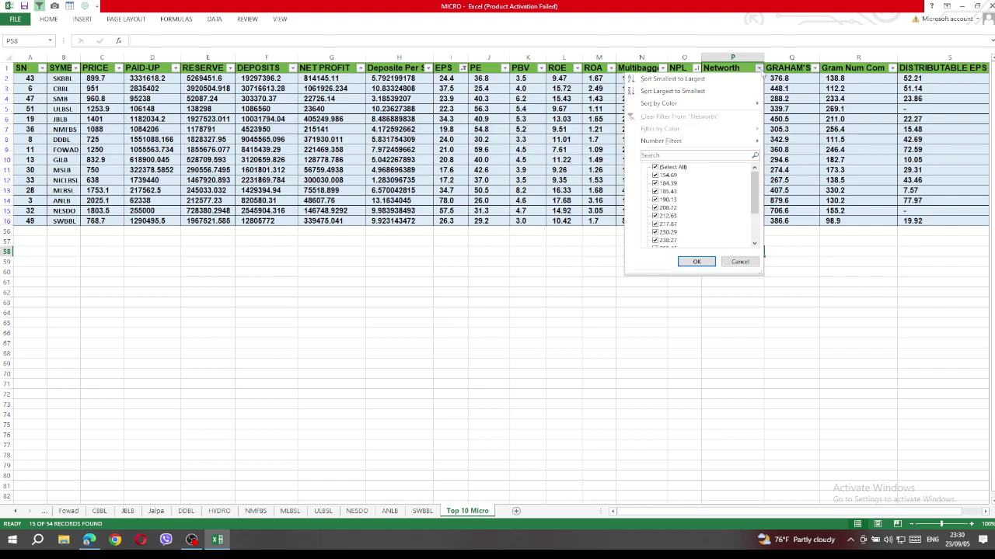
pyautogui.moveTo(688, 143)
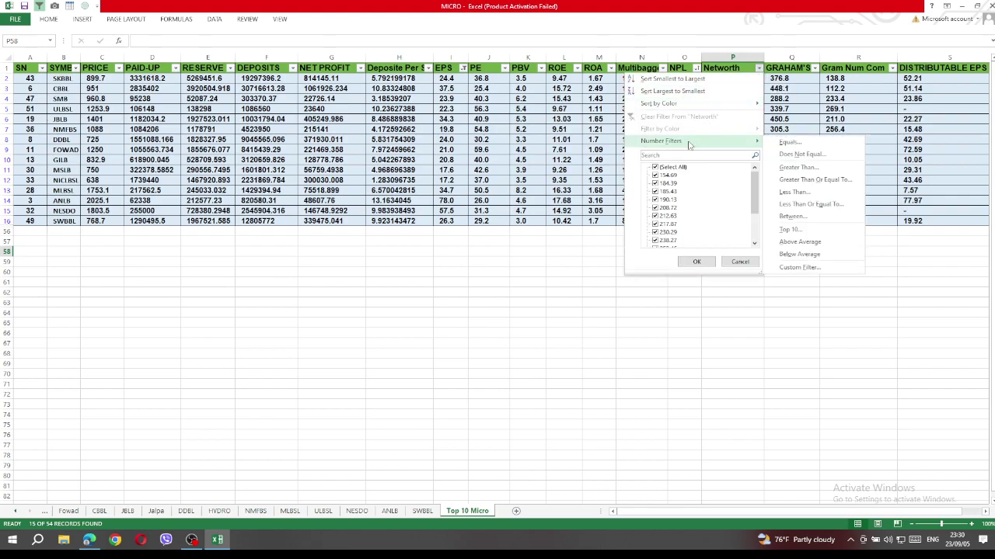
pyautogui.click(799, 167)
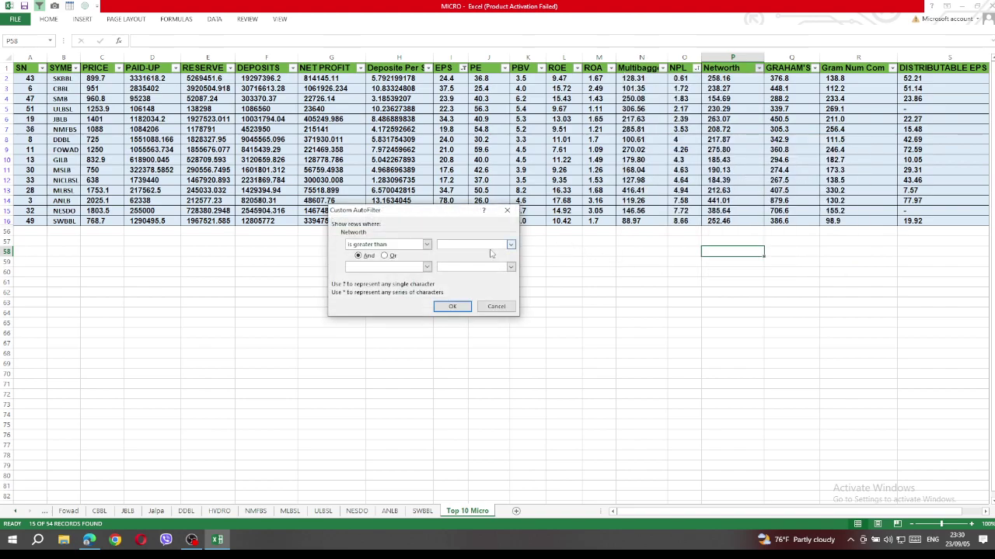
pyautogui.write('200')
pyautogui.click(450, 306)
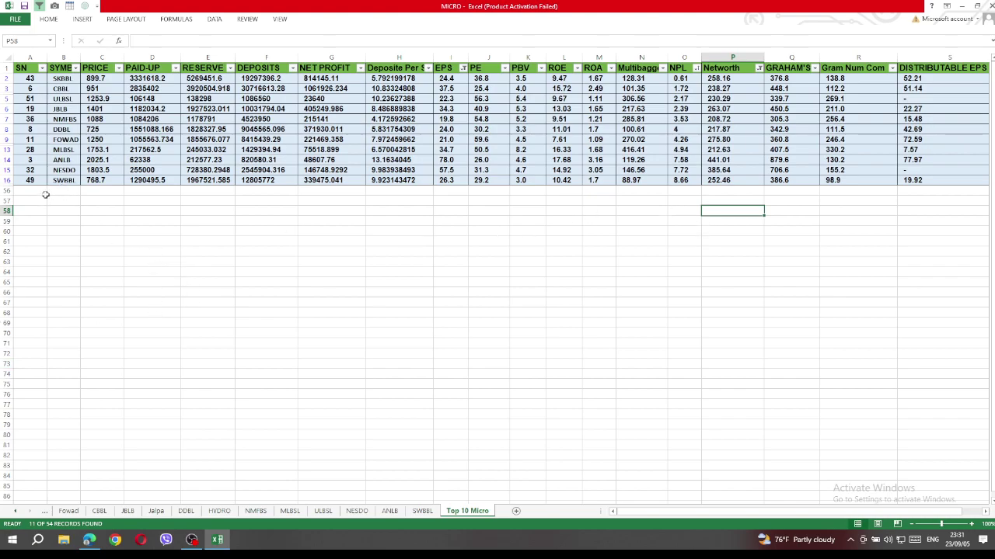
# - Review the symbols of the filtered companies in B2:B16 and the three highest NPL values in O14:O16
pyautogui.moveTo(67, 78); pyautogui.dragTo(80, 180)
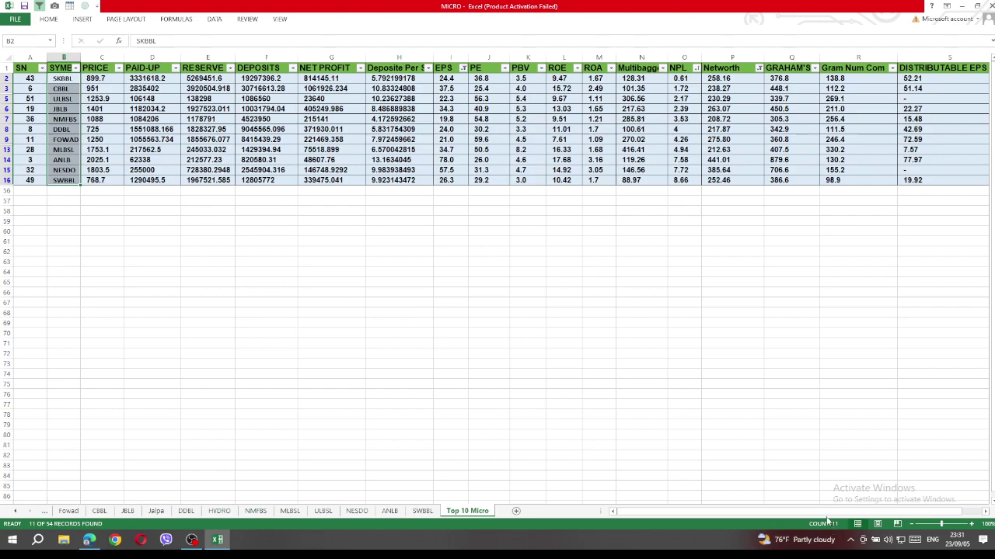
pyautogui.click(361, 284)
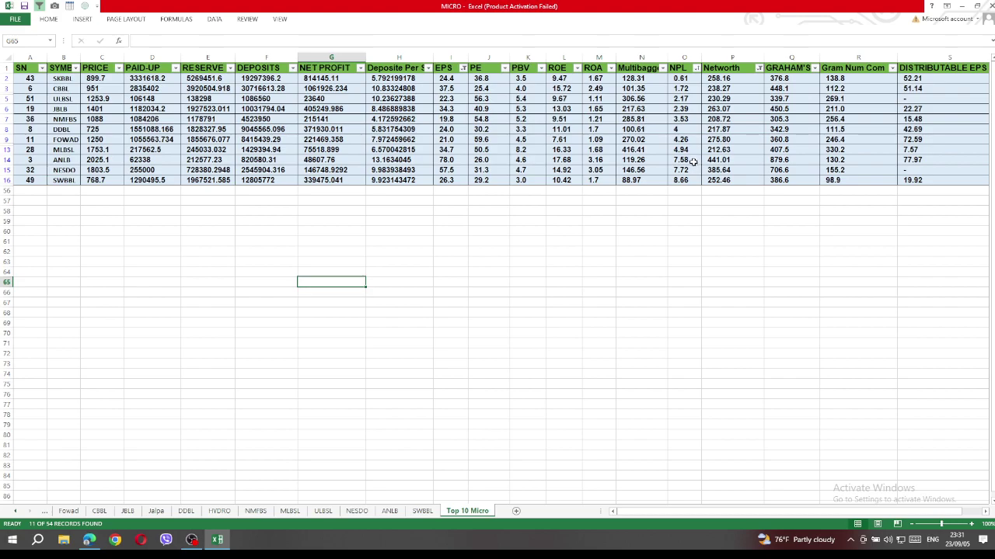
pyautogui.moveTo(691, 161); pyautogui.dragTo(696, 184)
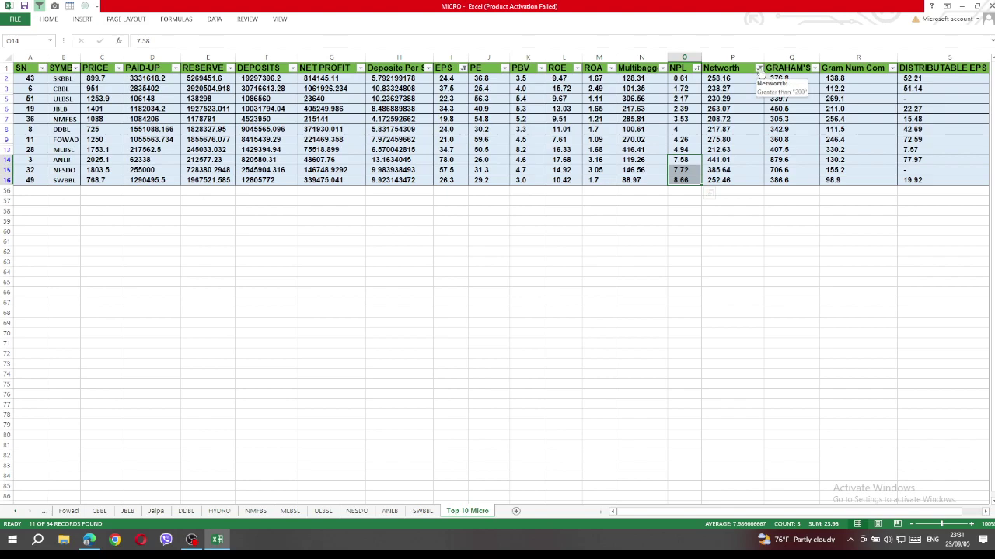
pyautogui.click(829, 275)
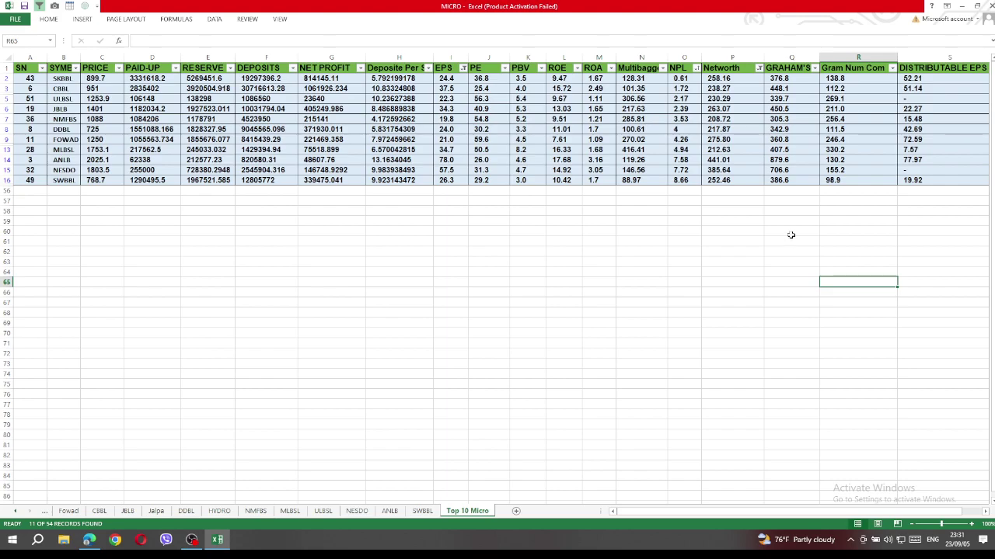
# - Sort the table by Networth from largest to smallest
pyautogui.click(758, 68)
pyautogui.click(720, 90)
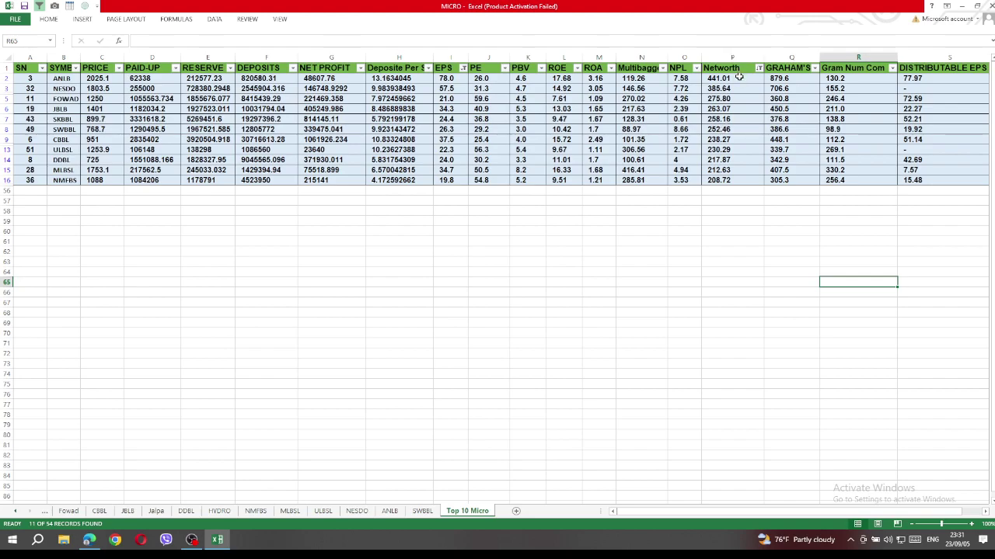
# - Examine the Networth values company by company down to row 16, and highlight the GRAHAM'S values in Q2:Q16
pyautogui.click(739, 77)
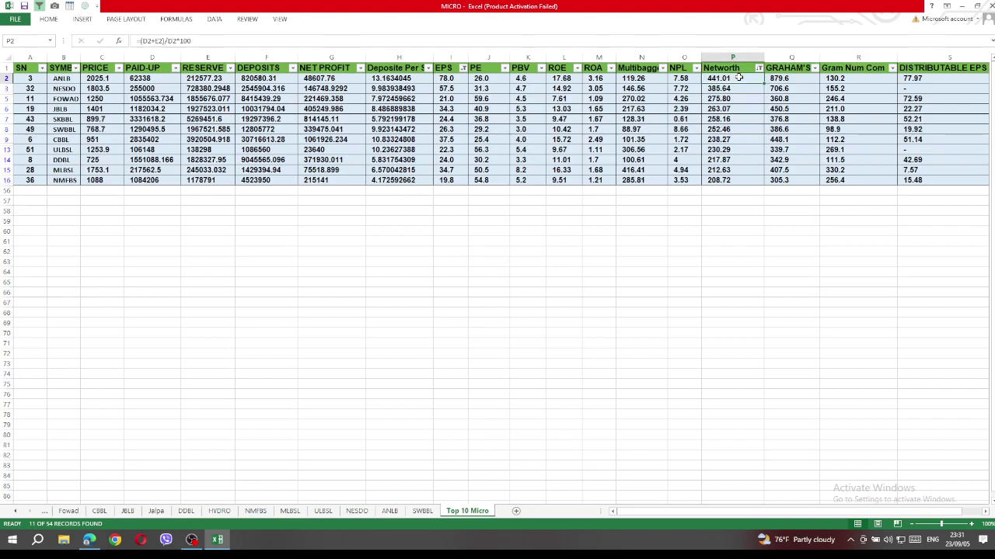
pyautogui.click(744, 87)
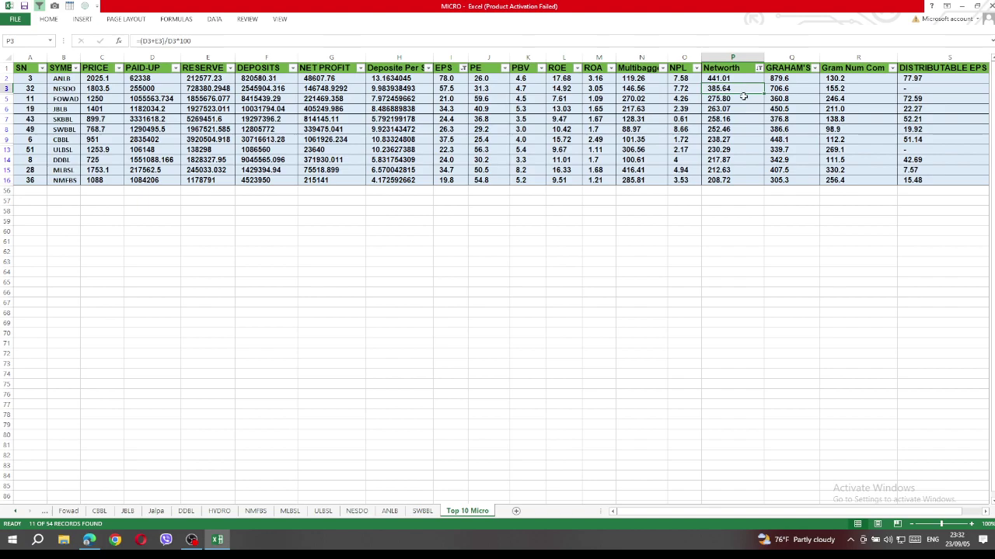
pyautogui.click(743, 98)
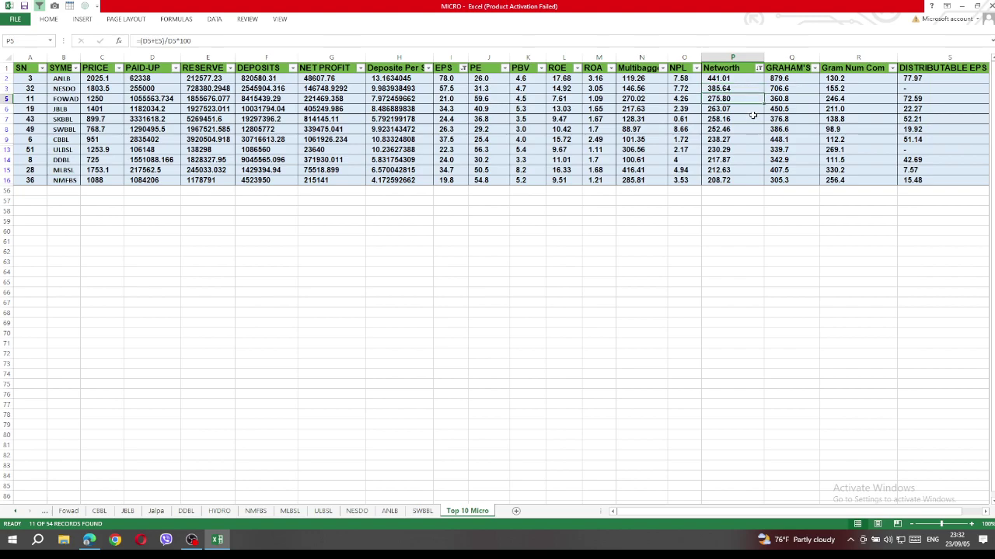
pyautogui.click(745, 109)
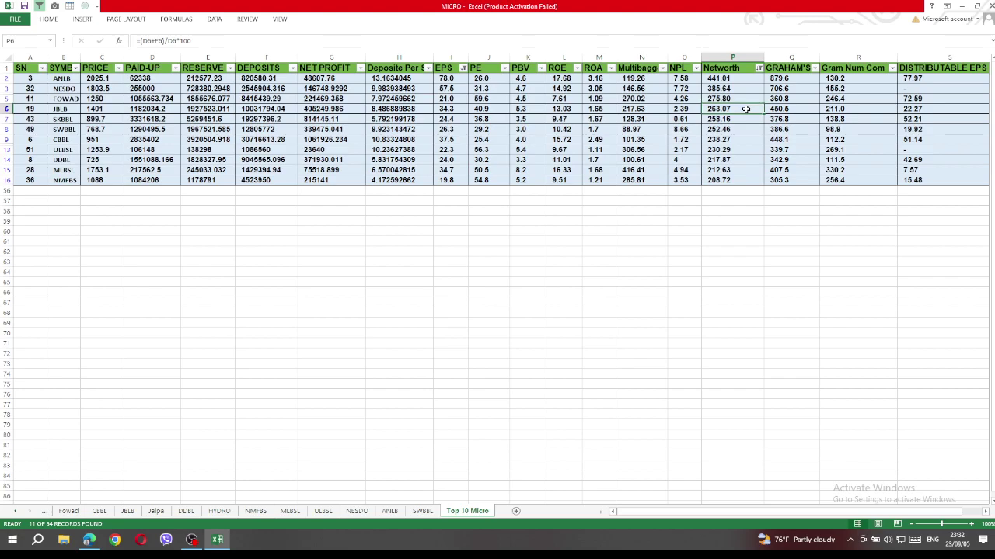
pyautogui.click(745, 119)
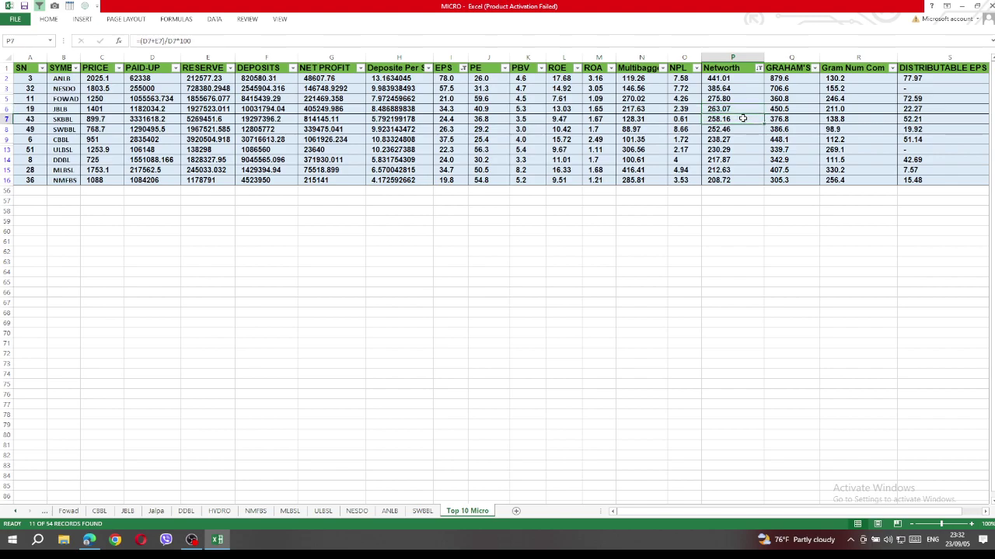
pyautogui.click(741, 131)
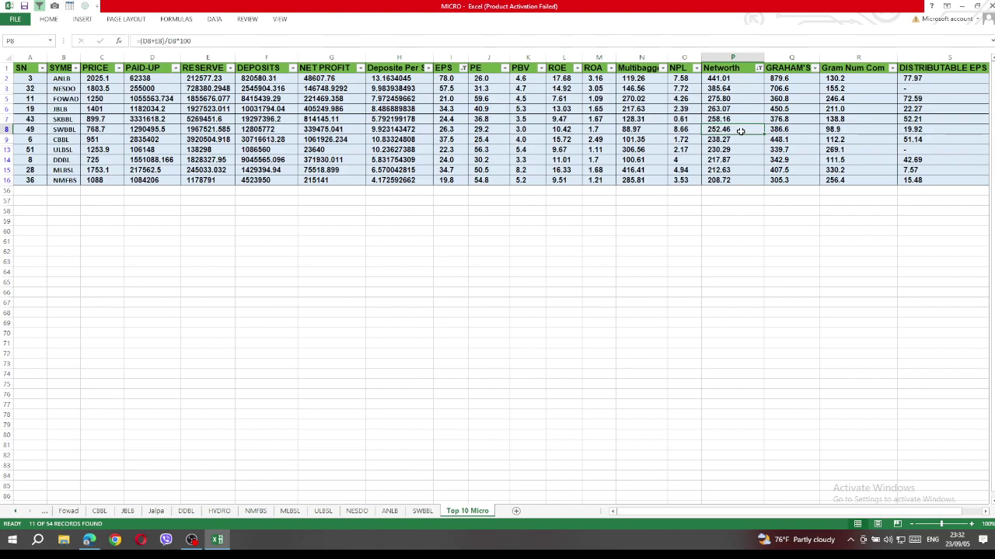
pyautogui.click(738, 139)
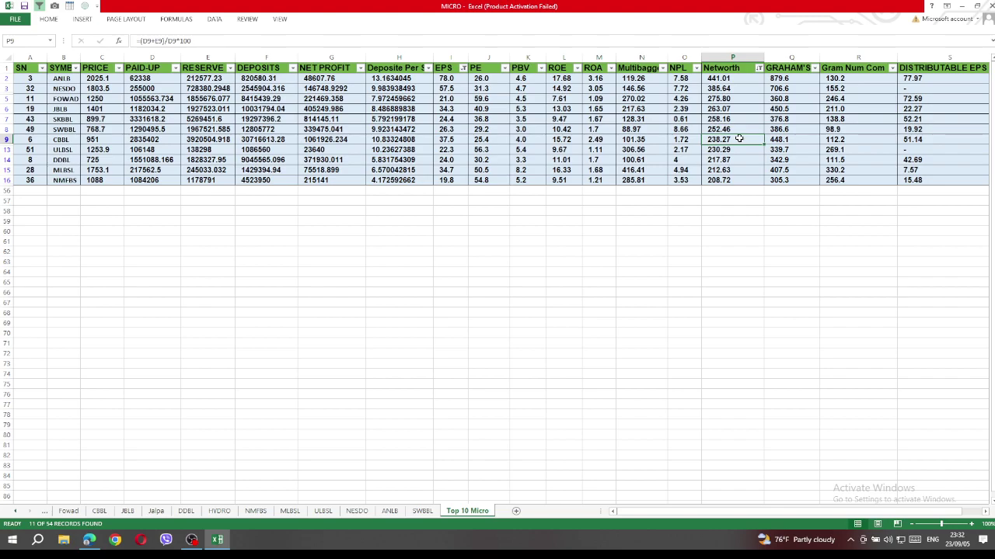
pyautogui.click(735, 149)
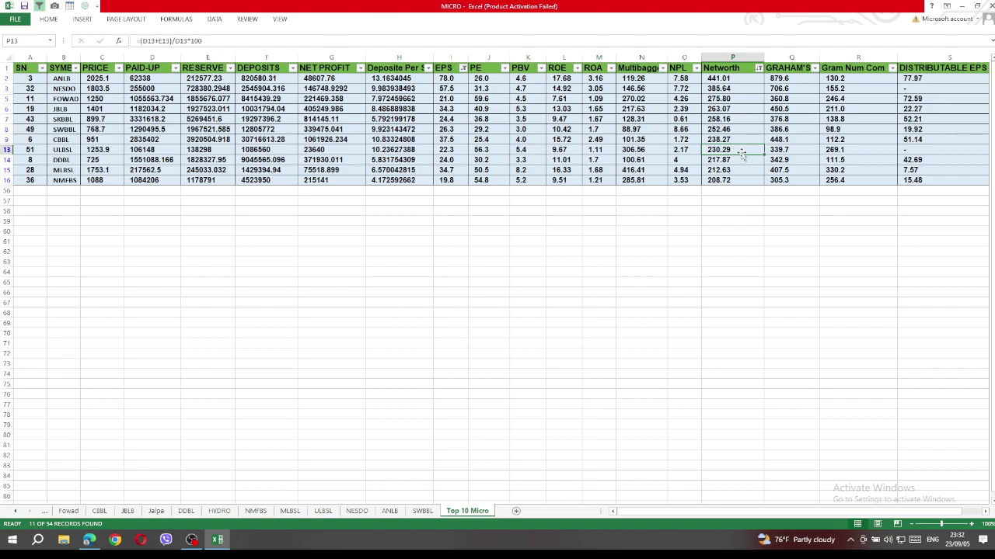
pyautogui.click(741, 162)
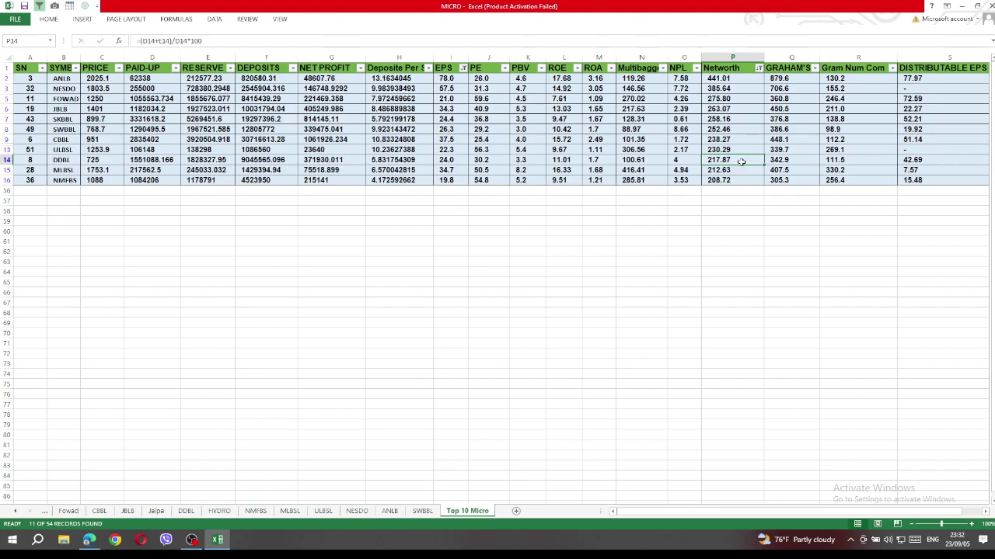
pyautogui.click(741, 174)
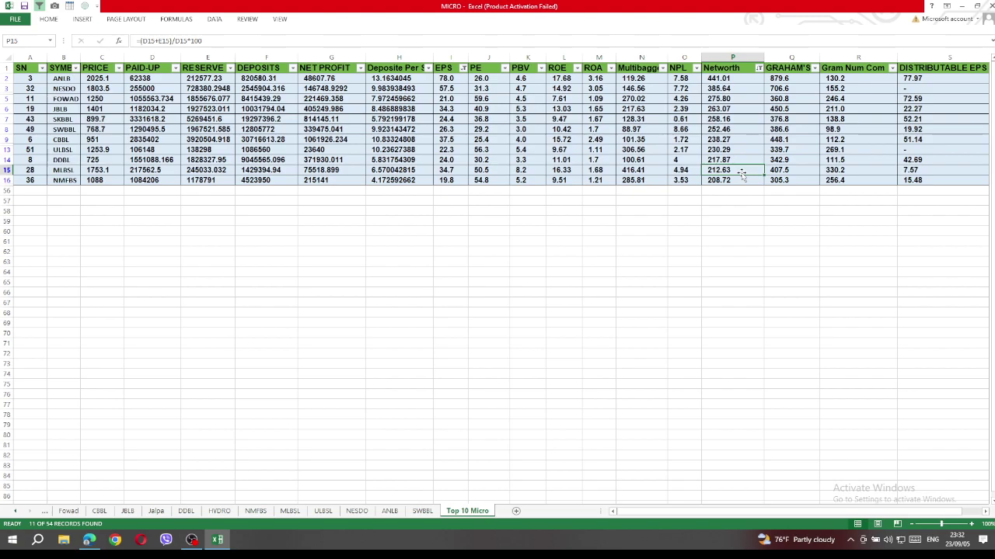
pyautogui.click(739, 180)
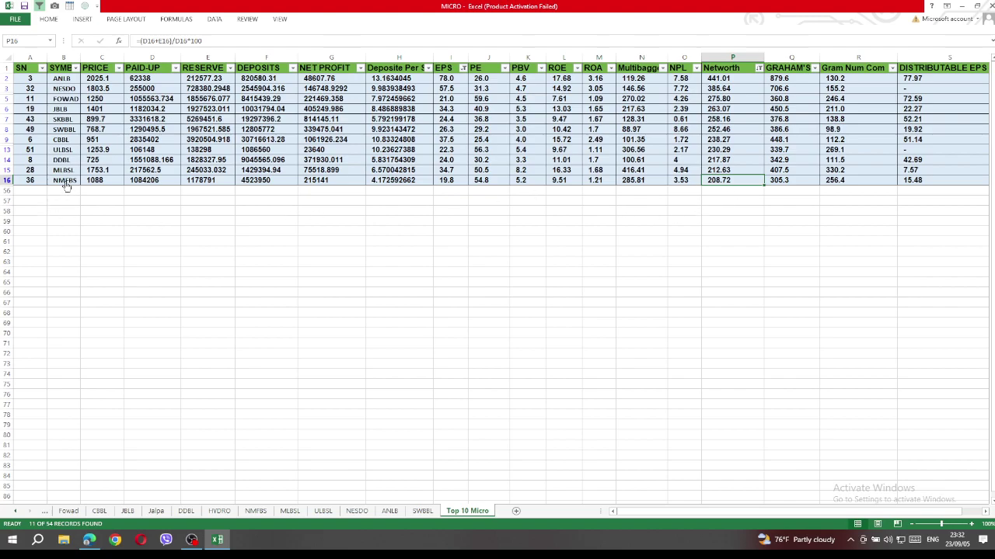
pyautogui.moveTo(66, 185)
pyautogui.moveTo(814, 81); pyautogui.dragTo(816, 179)
pyautogui.click(771, 220)
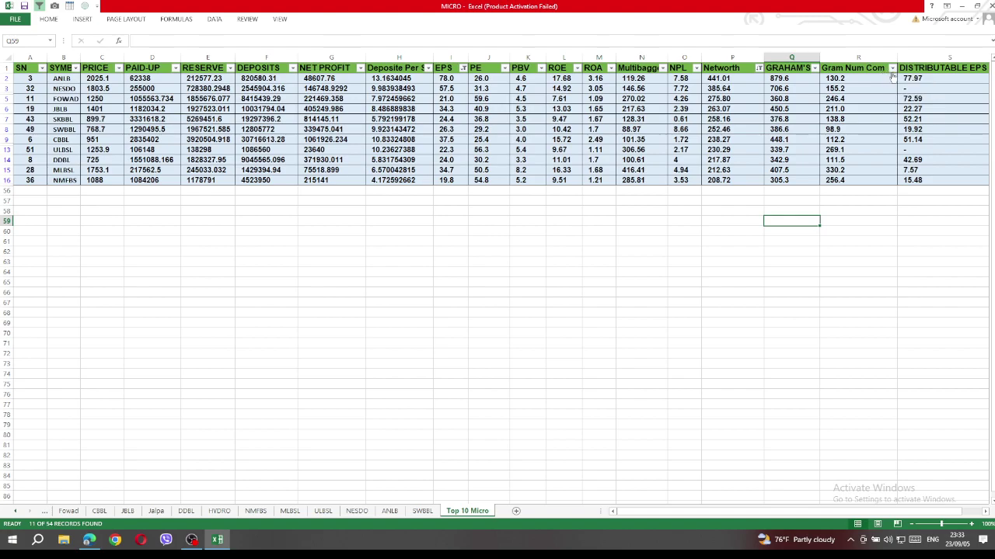
# - Sort the table by Gram Num Com from smallest to largest and check the first and last companies in that order
pyautogui.click(892, 68)
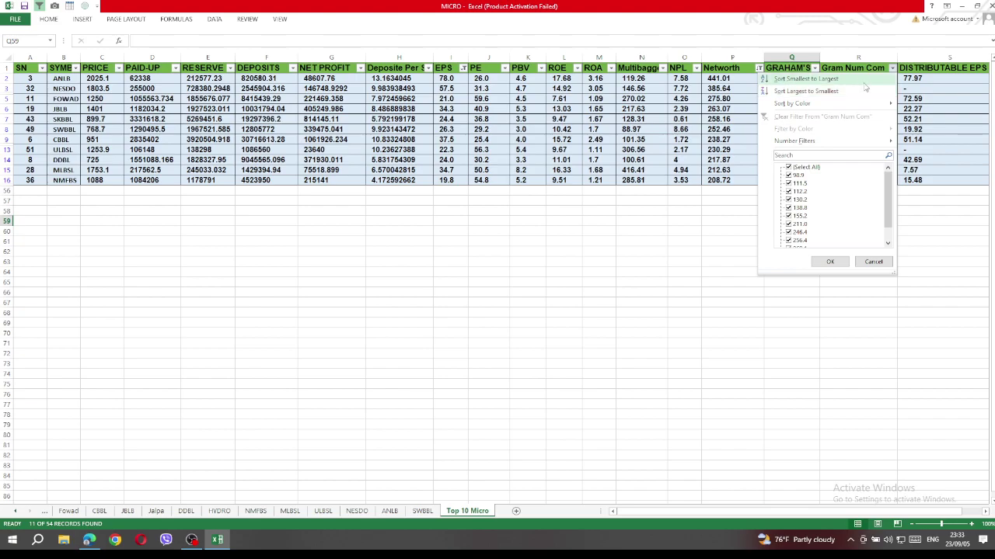
pyautogui.click(862, 79)
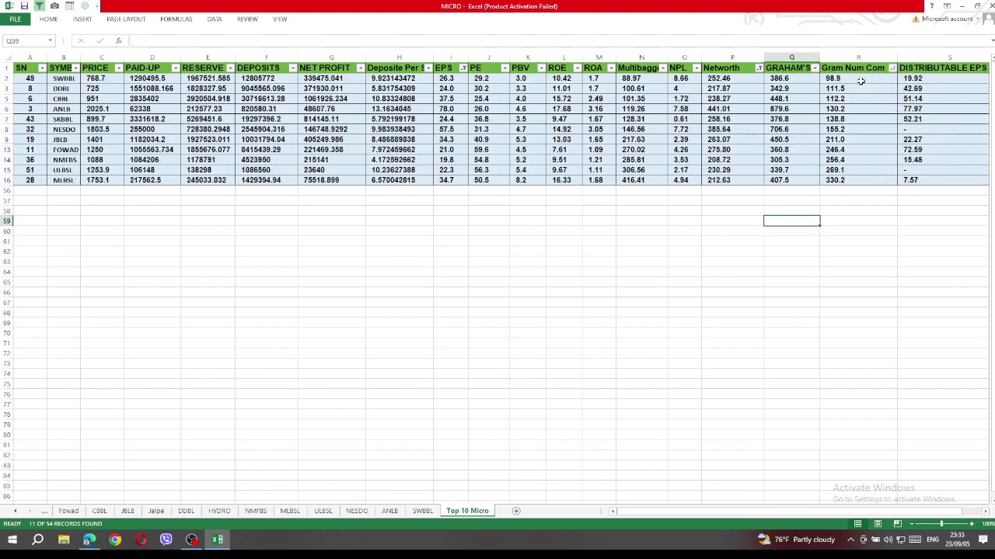
pyautogui.click(860, 79)
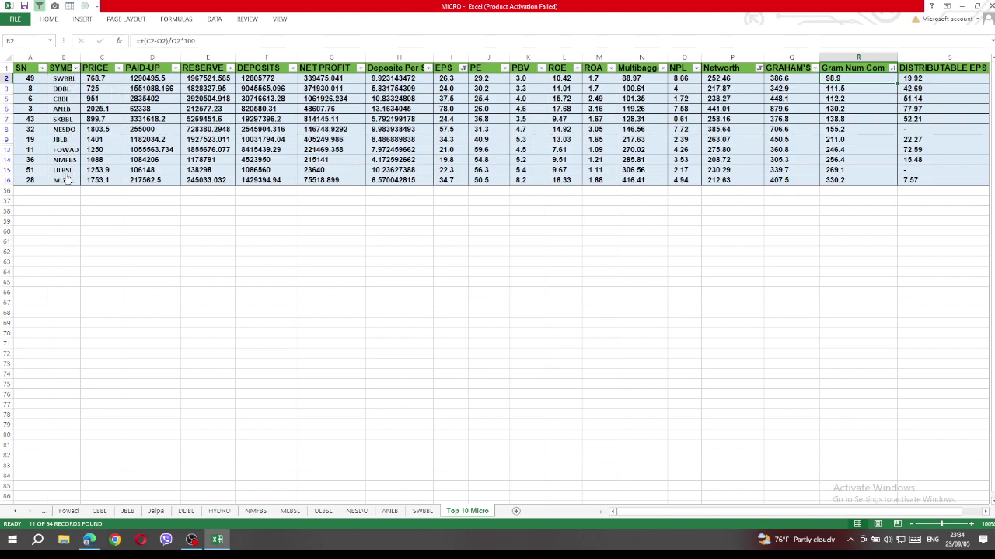
pyautogui.moveTo(70, 183)
pyautogui.moveTo(77, 81)
pyautogui.click(70, 181)
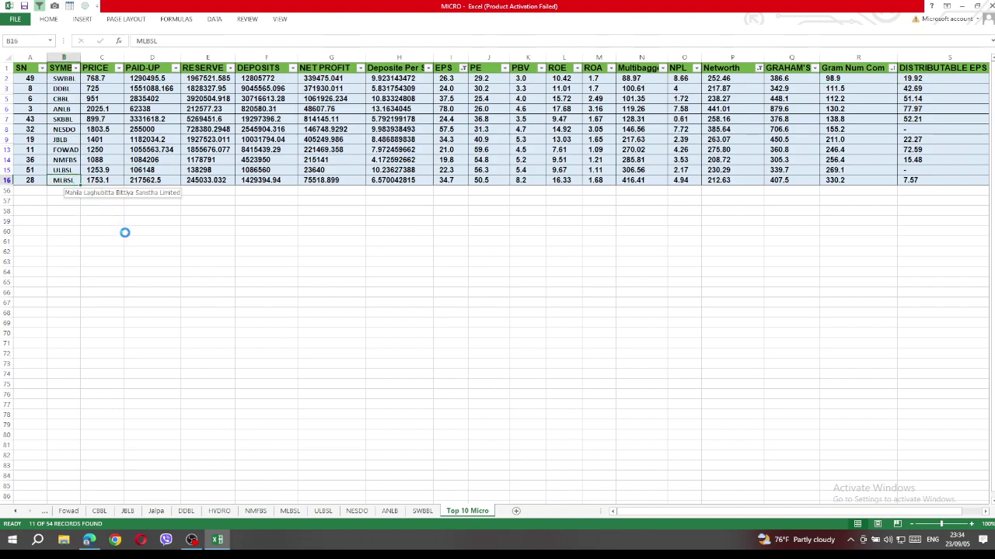
pyautogui.click(159, 241)
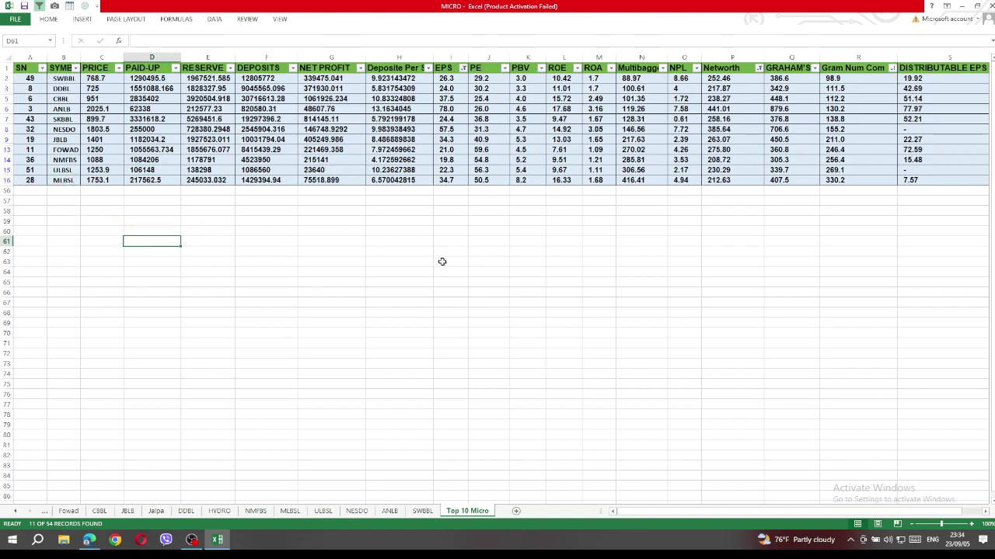
# - Sort the table by DISTRIBUTABLE EPS from largest to smallest
pyautogui.moveTo(735, 510); pyautogui.dragTo(747, 511)
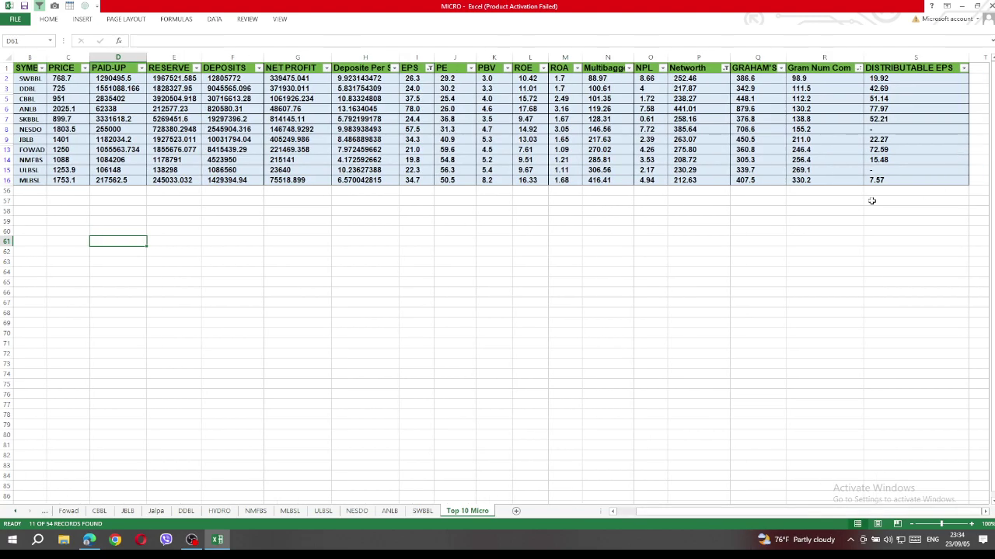
pyautogui.moveTo(761, 519); pyautogui.dragTo(734, 518)
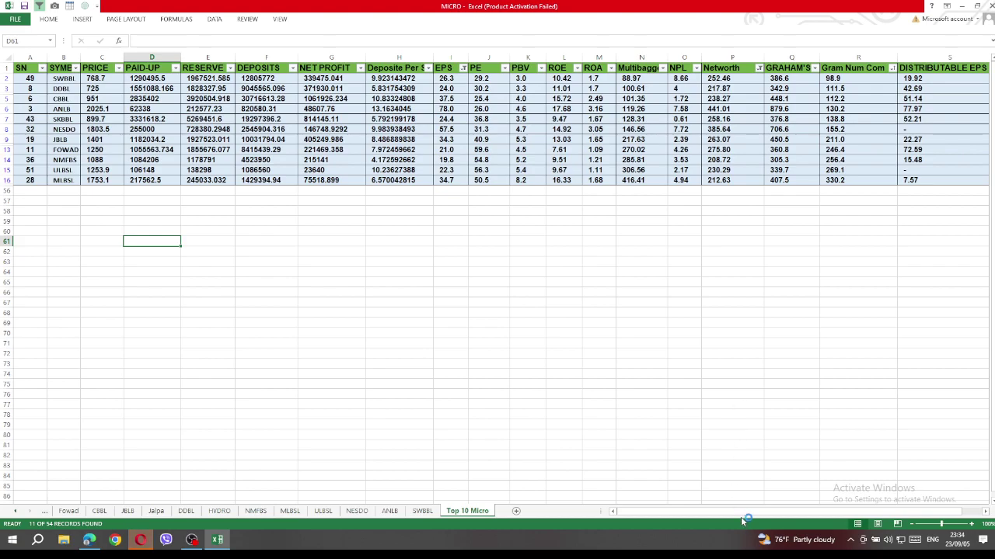
pyautogui.moveTo(744, 509); pyautogui.dragTo(751, 509)
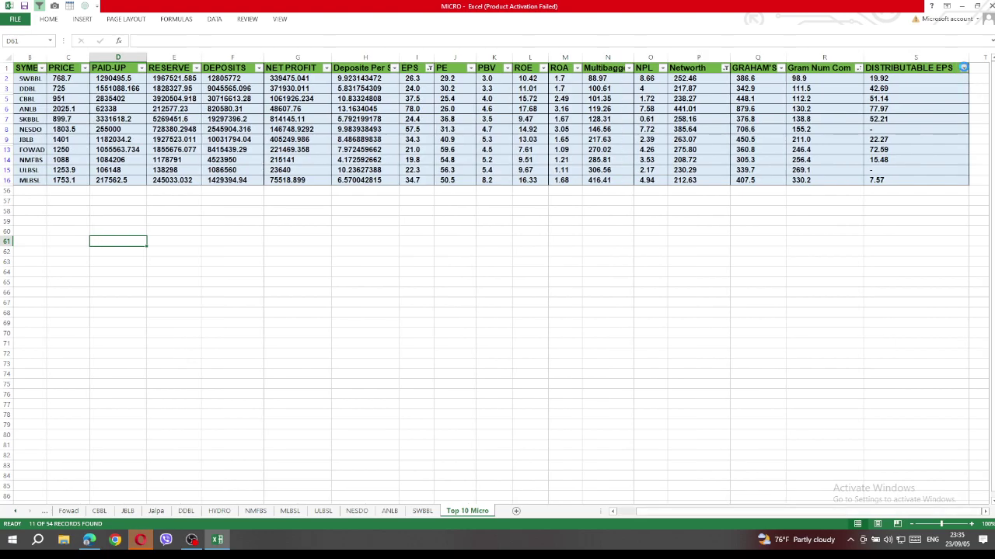
pyautogui.click(964, 69)
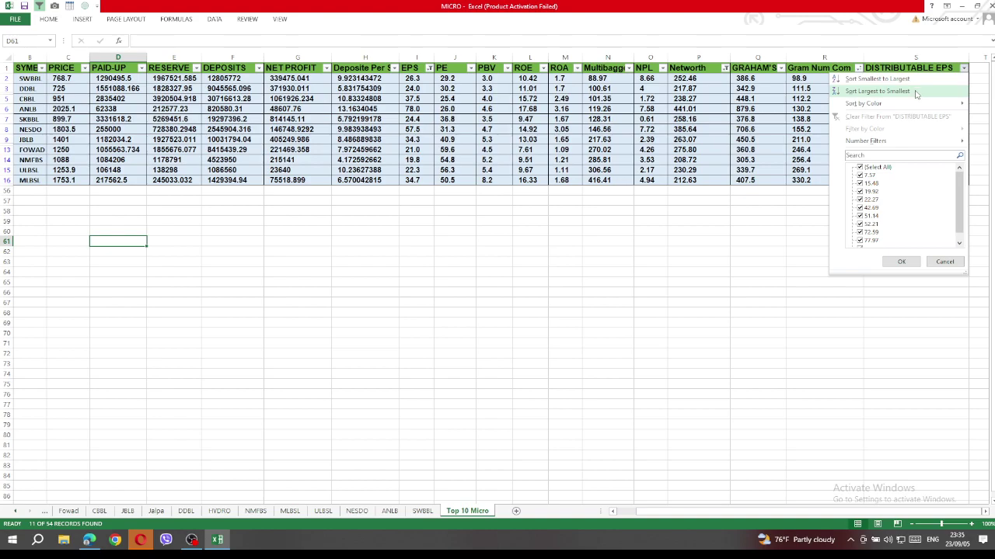
pyautogui.press('Escape')
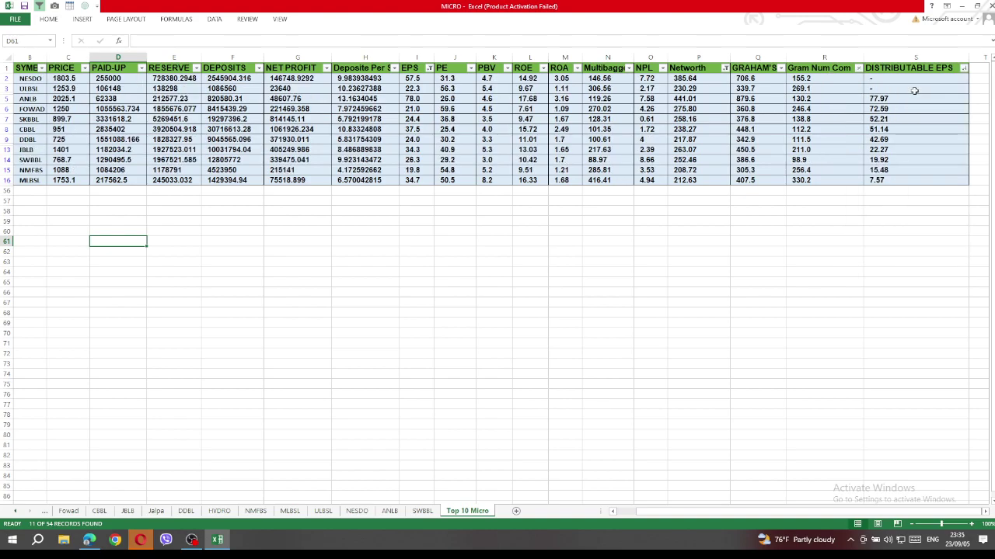
pyautogui.click(962, 69)
pyautogui.click(930, 88)
# - Highlight the two dash entries in the DISTRIBUTABLE EPS column and check which companies they belong to
pyautogui.moveTo(889, 78); pyautogui.dragTo(889, 88)
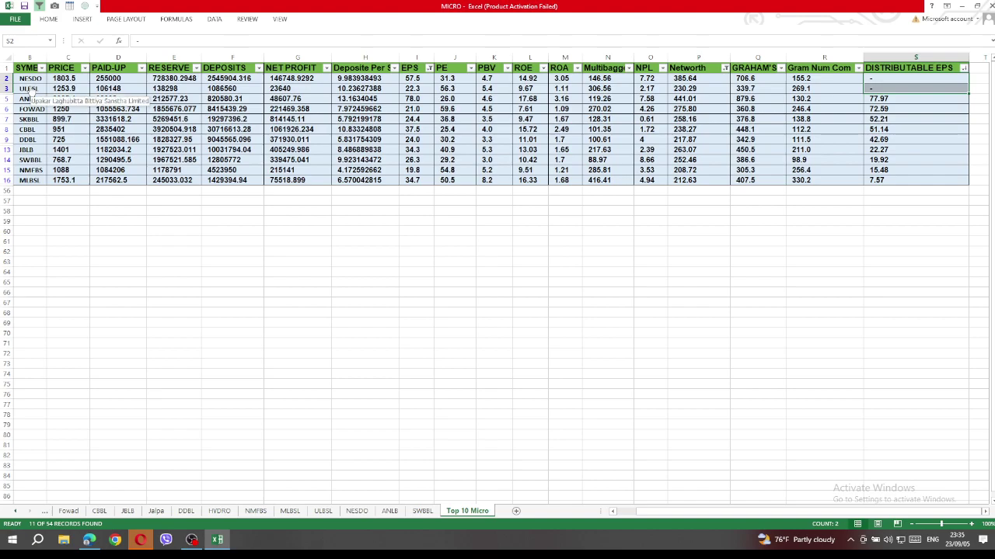
pyautogui.click(130, 260)
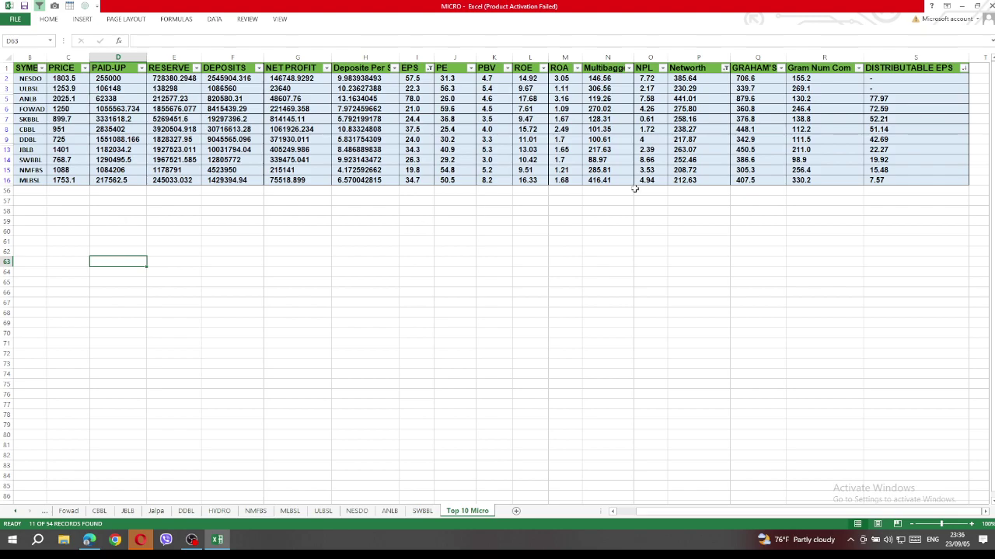
# - Compare the DISTRIBUTABLE EPS and NPL of ANLB across its row, and highlight the FOWAD row for review
pyautogui.click(885, 99)
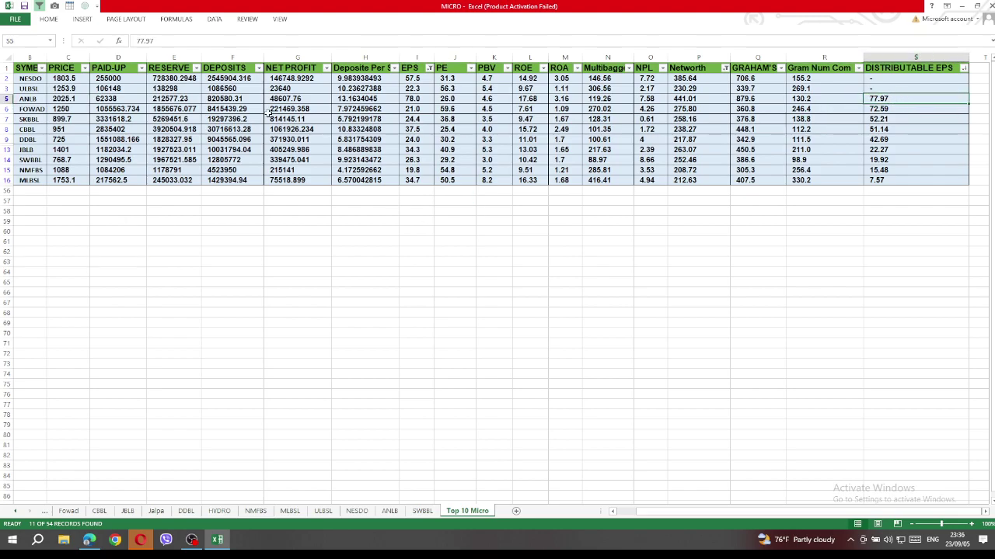
pyautogui.click(5, 99)
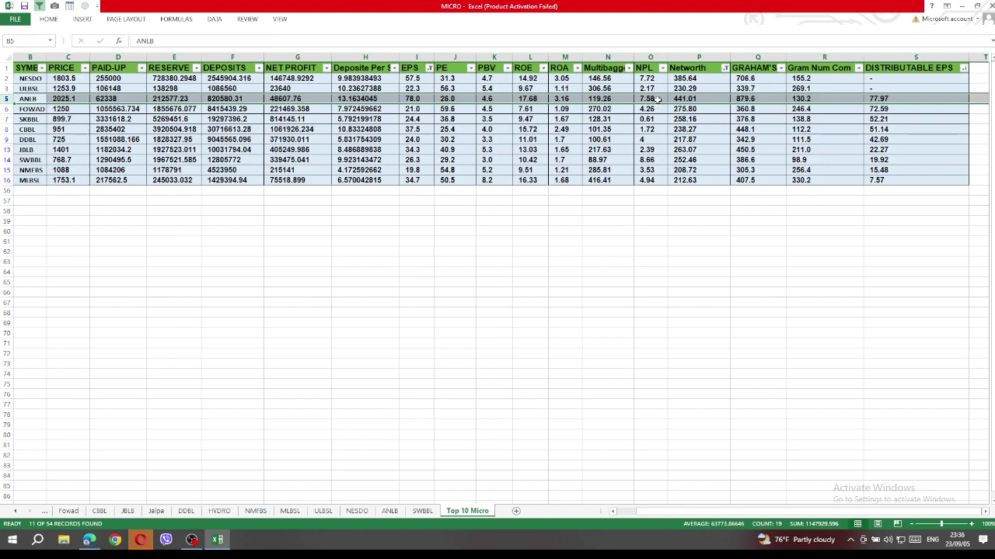
pyautogui.click(657, 100)
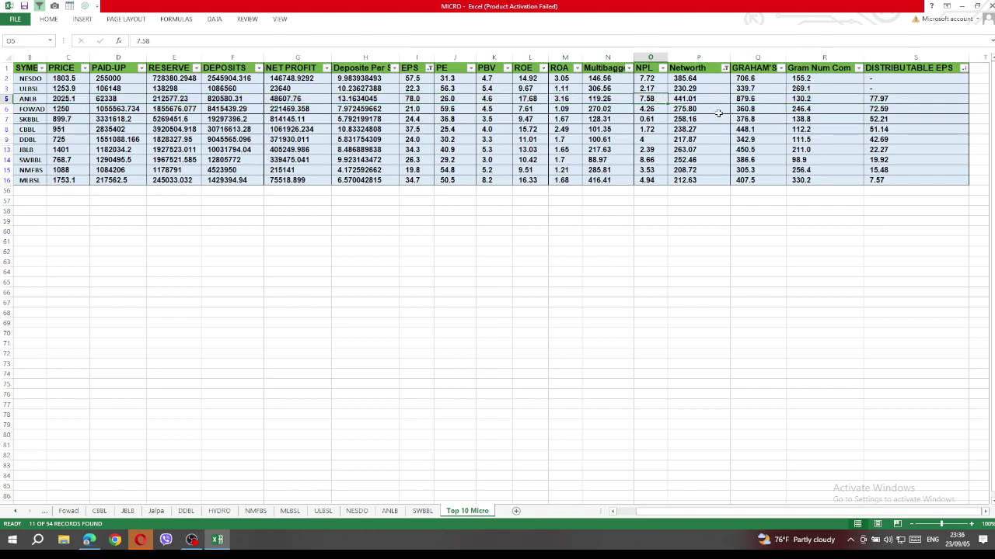
pyautogui.click(898, 98)
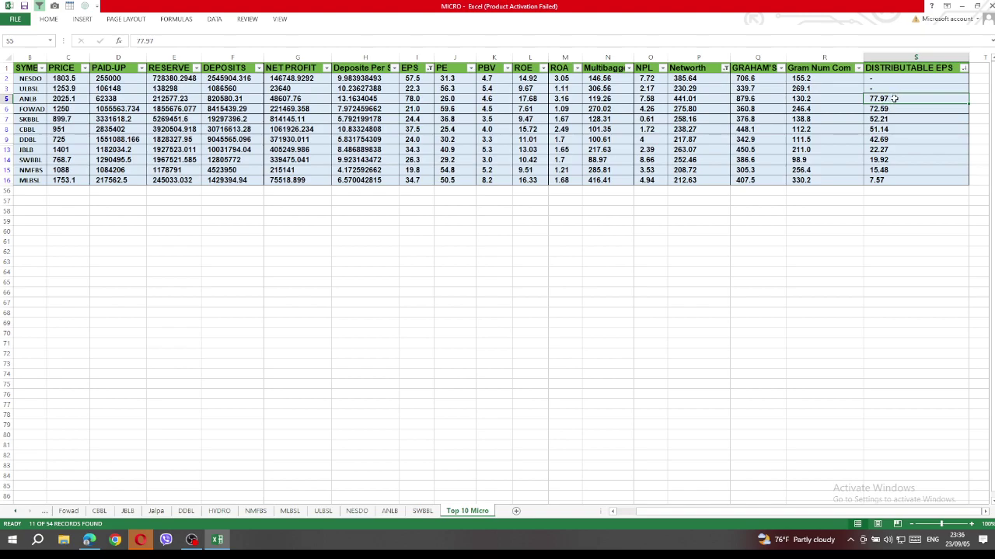
pyautogui.click(660, 99)
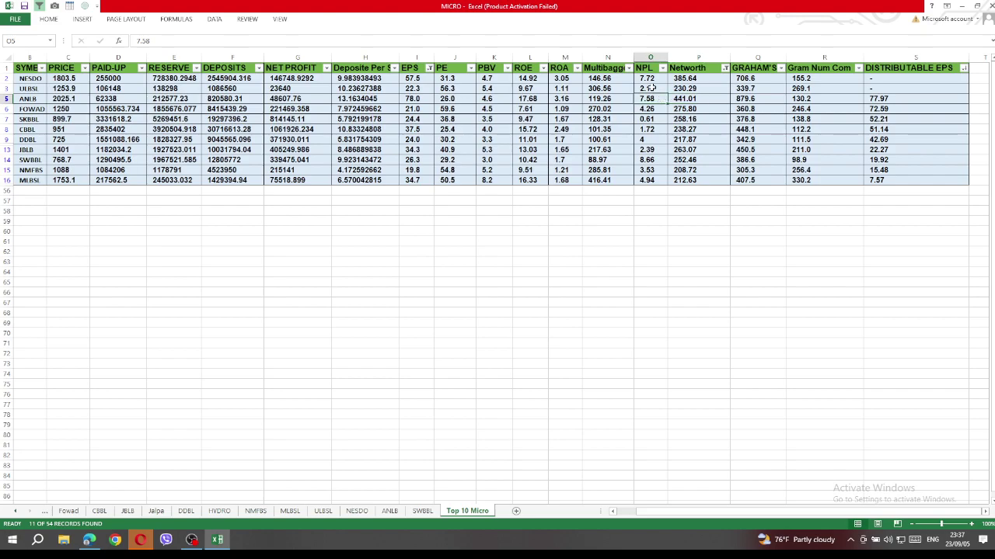
pyautogui.click(7, 109)
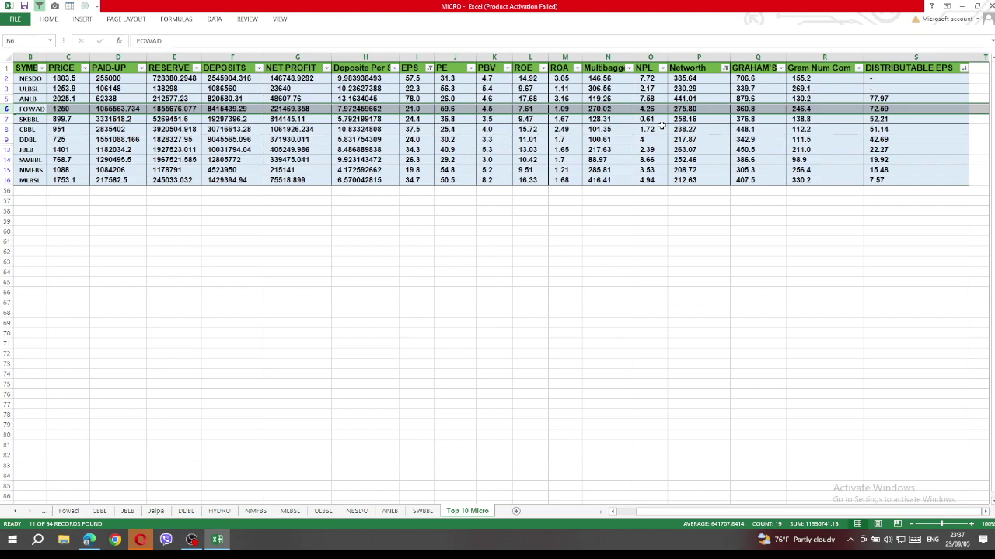
# - Review the whole DISTRIBUTABLE EPS column, and check SKBBL's DISTRIBUTABLE EPS along its row
pyautogui.click(886, 56)
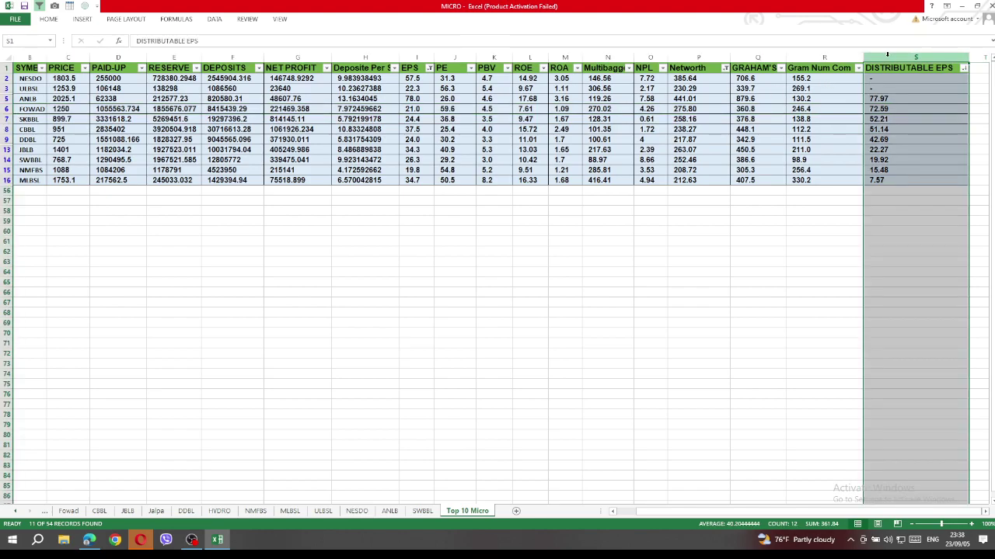
pyautogui.click(845, 222)
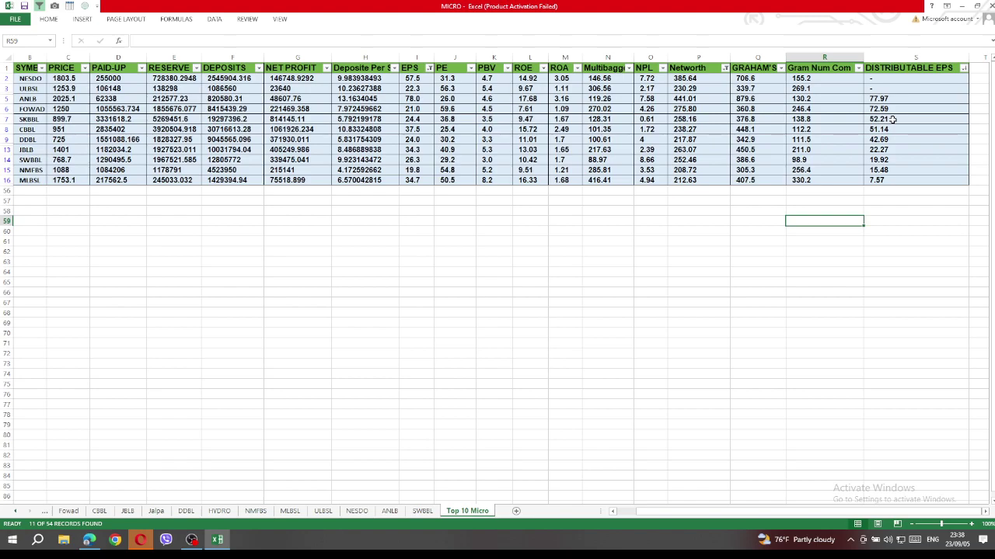
pyautogui.click(892, 119)
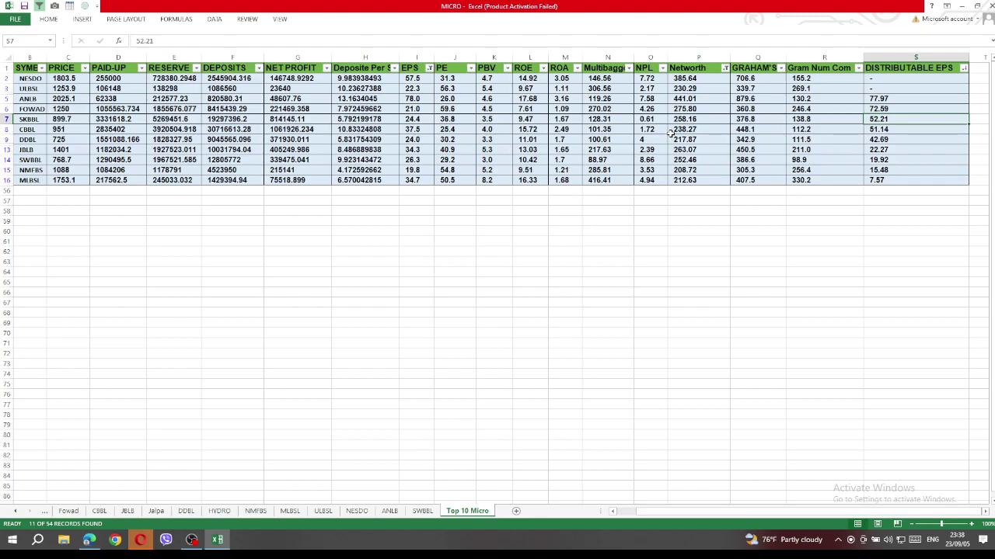
pyautogui.click(5, 119)
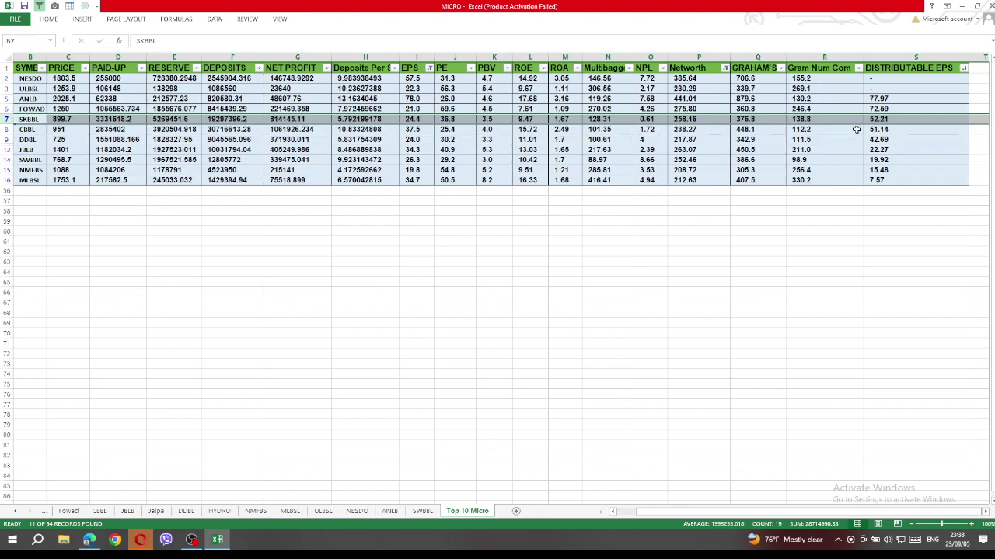
# - Highlight the CBBL row for review and compare its NPL with the NPL of SKBBL and FOWAD
pyautogui.click(6, 129)
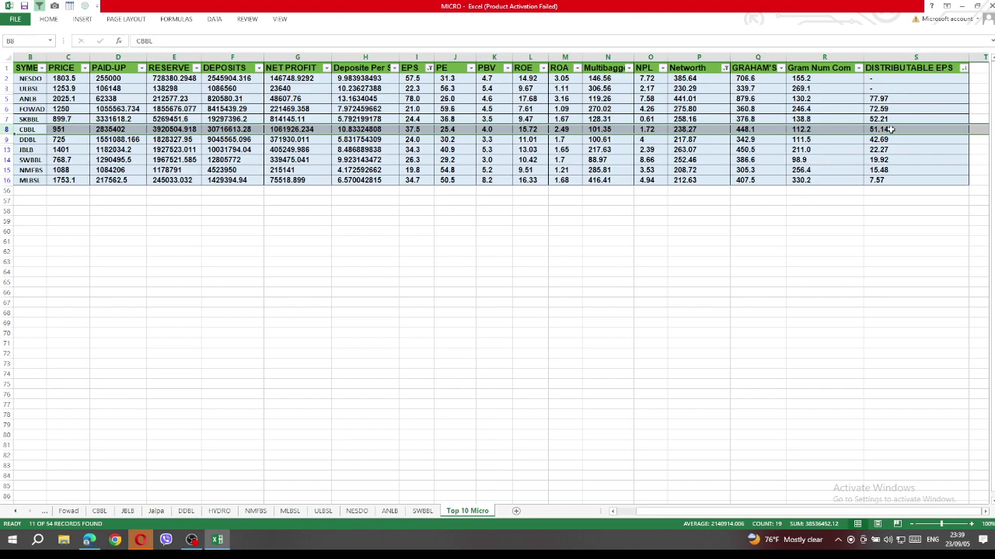
pyautogui.click(655, 130)
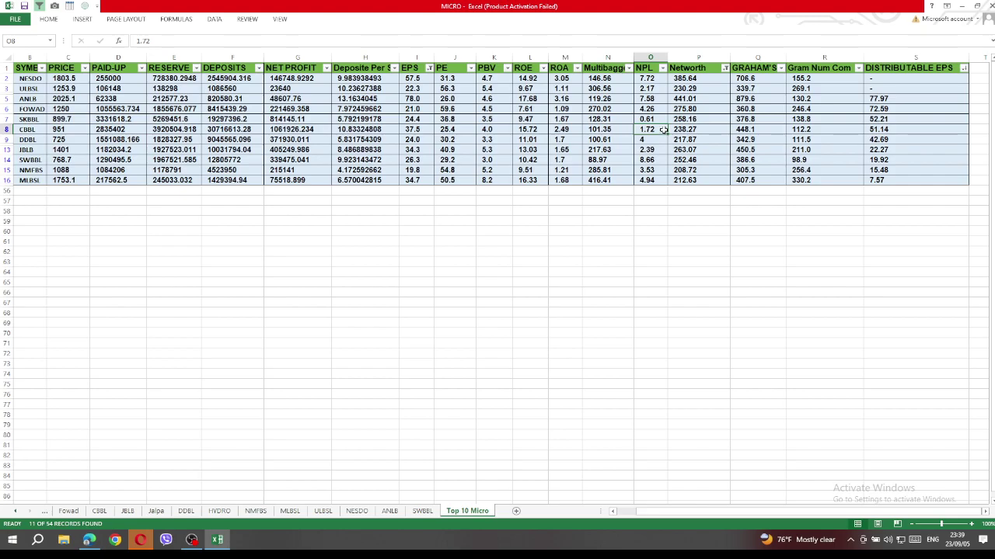
pyautogui.click(658, 118)
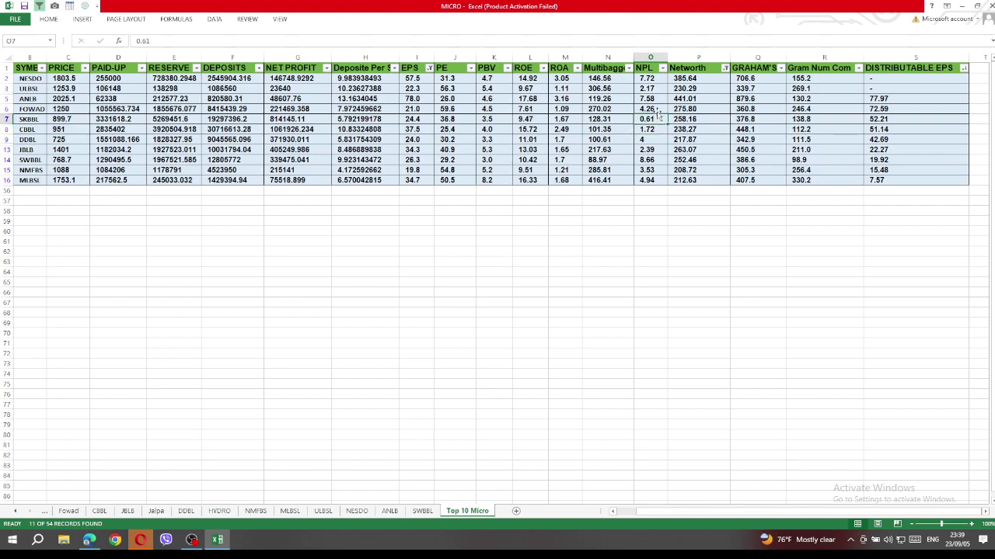
pyautogui.click(656, 109)
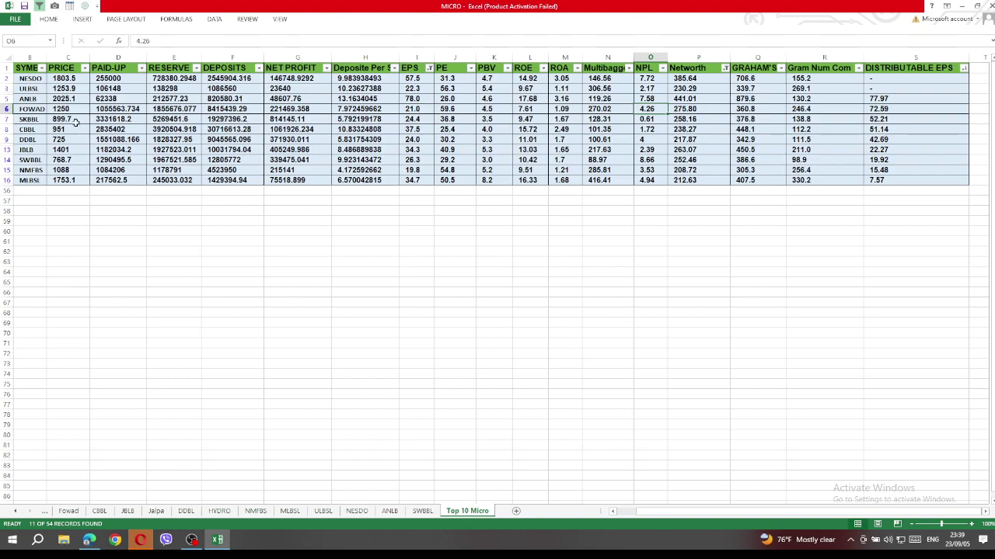
# - Highlight the DDBL and JBLB rows in turn to review their indicators, checking JBLB's DISTRIBUTABLE EPS
pyautogui.click(4, 139)
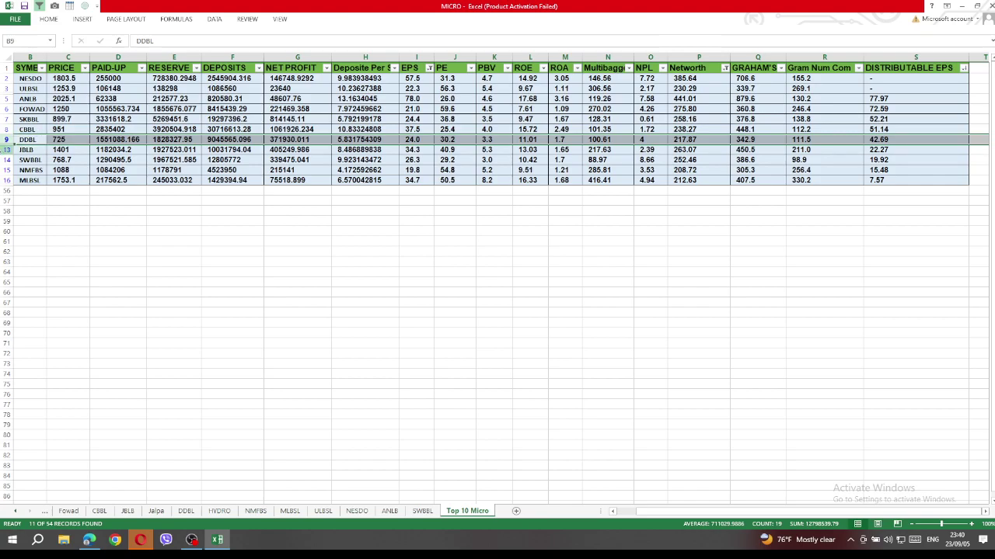
pyautogui.click(7, 149)
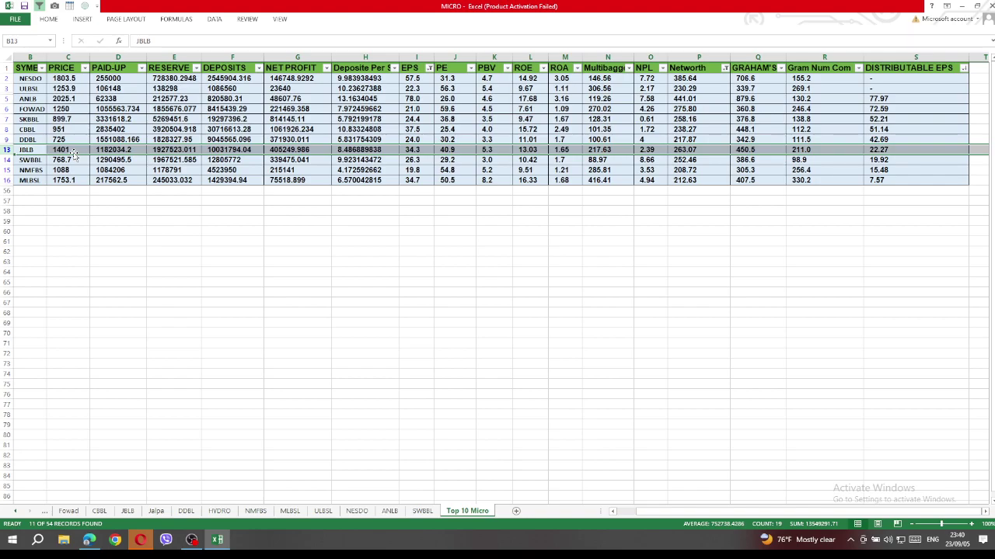
pyautogui.click(894, 148)
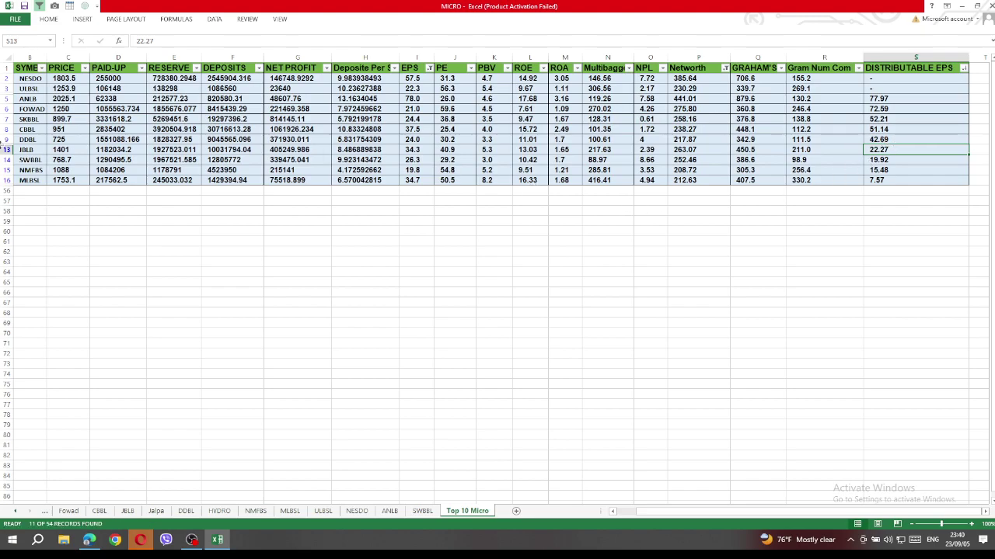
pyautogui.click(7, 149)
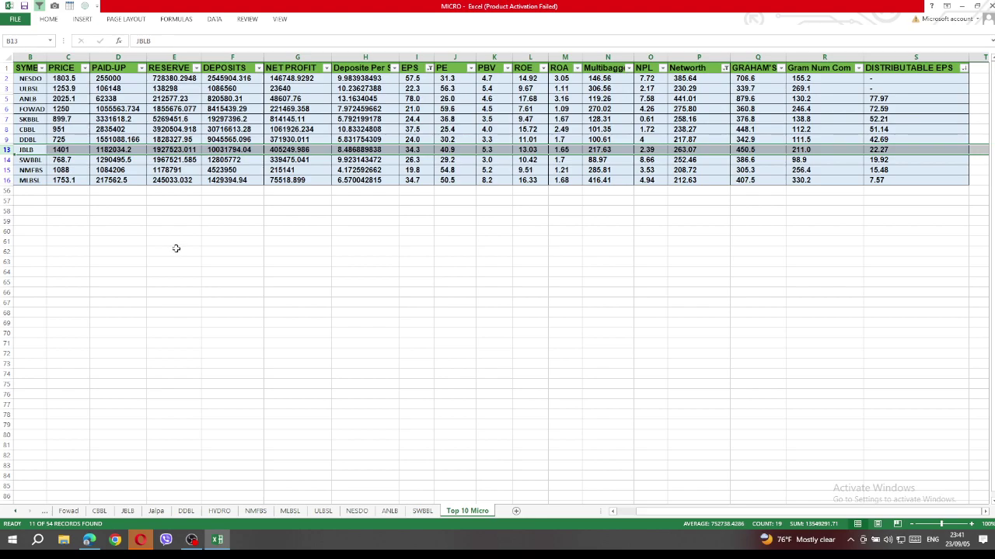
# - Review the SWBBL row with its NPL and the NMFBS row with its DISTRIBUTABLE EPS
pyautogui.click(6, 160)
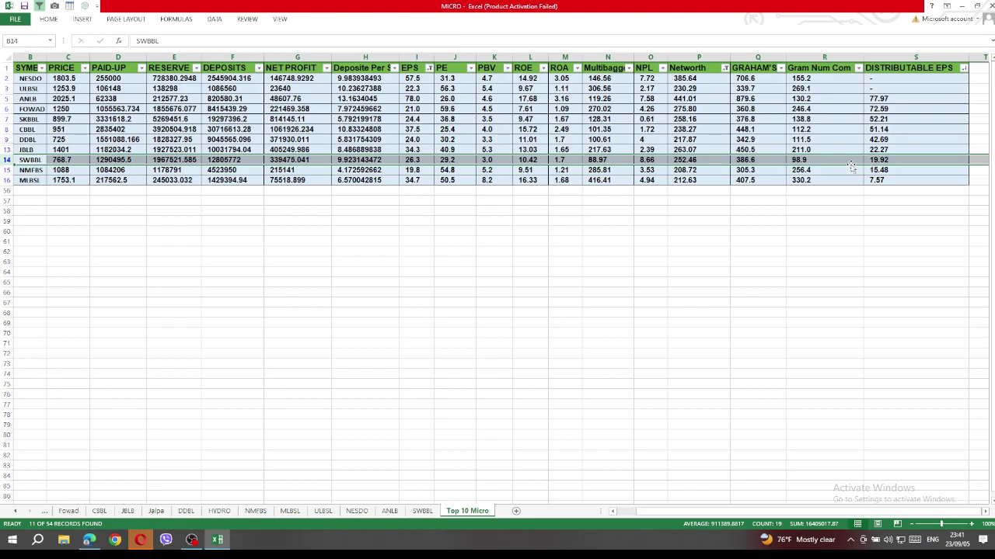
pyautogui.click(656, 159)
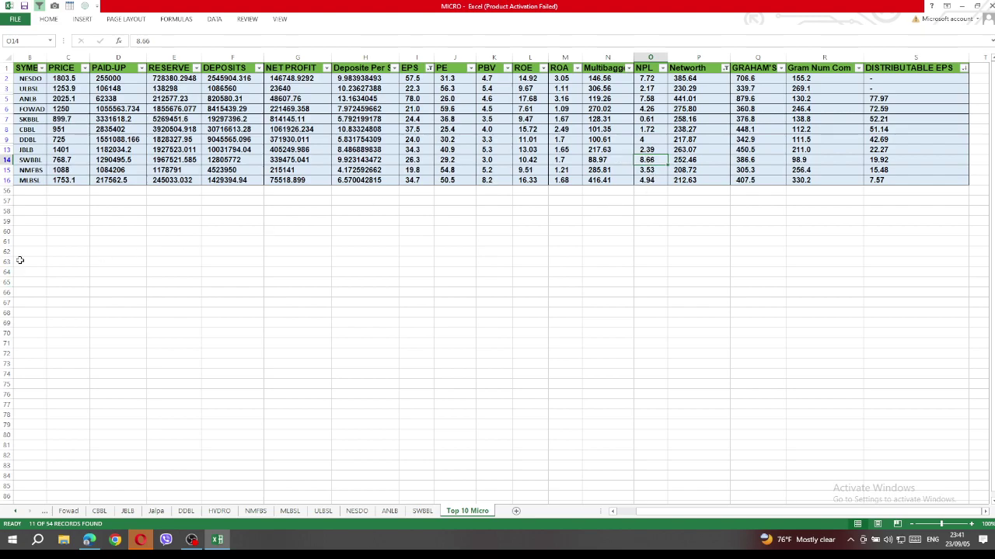
pyautogui.click(7, 170)
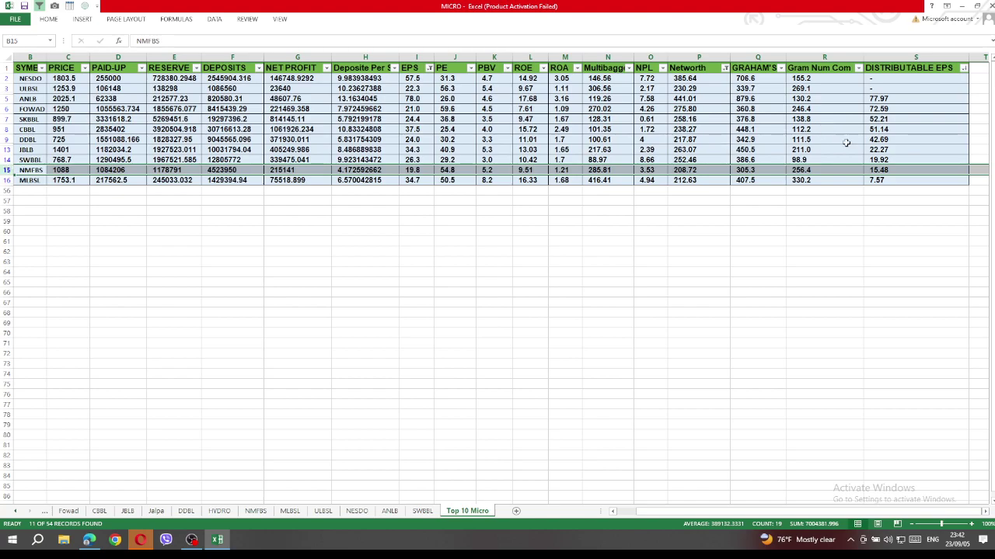
pyautogui.click(901, 168)
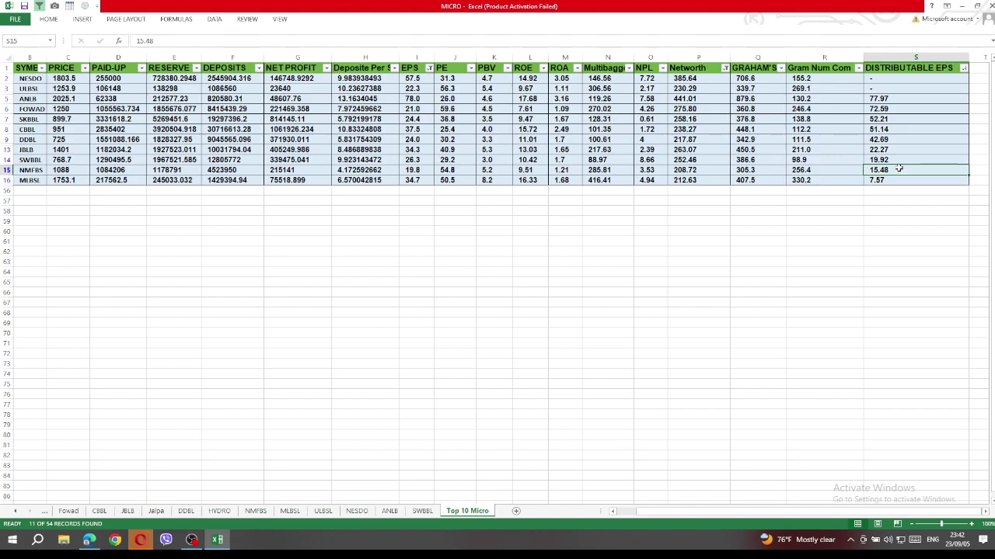
# - Highlight the MLBSL row for review and check its DISTRIBUTABLE EPS
pyautogui.click(6, 179)
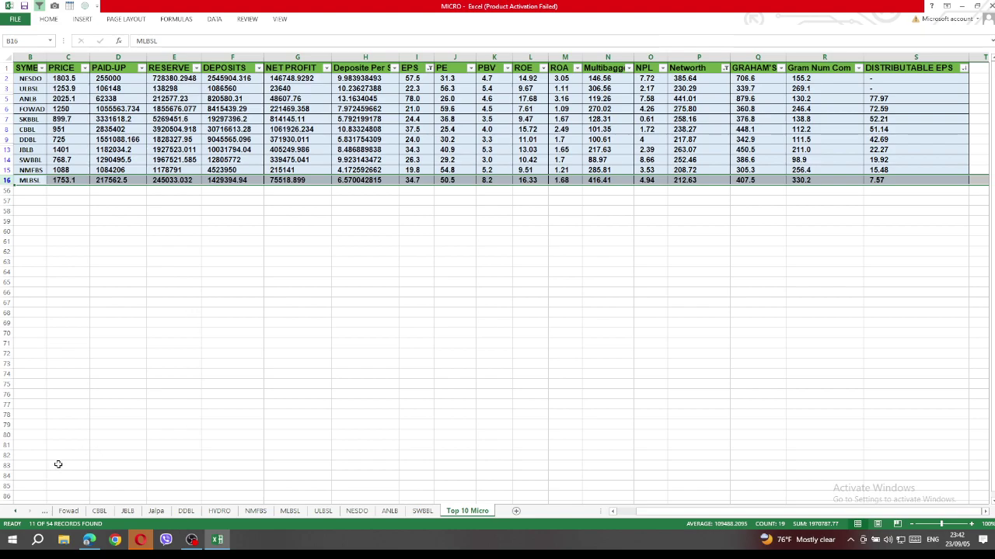
pyautogui.click(274, 282)
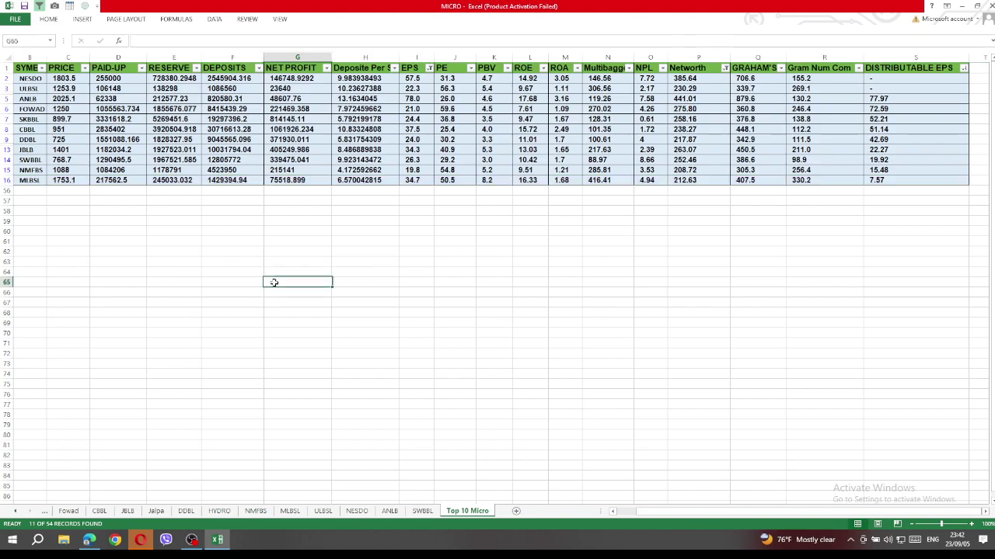
pyautogui.click(703, 224)
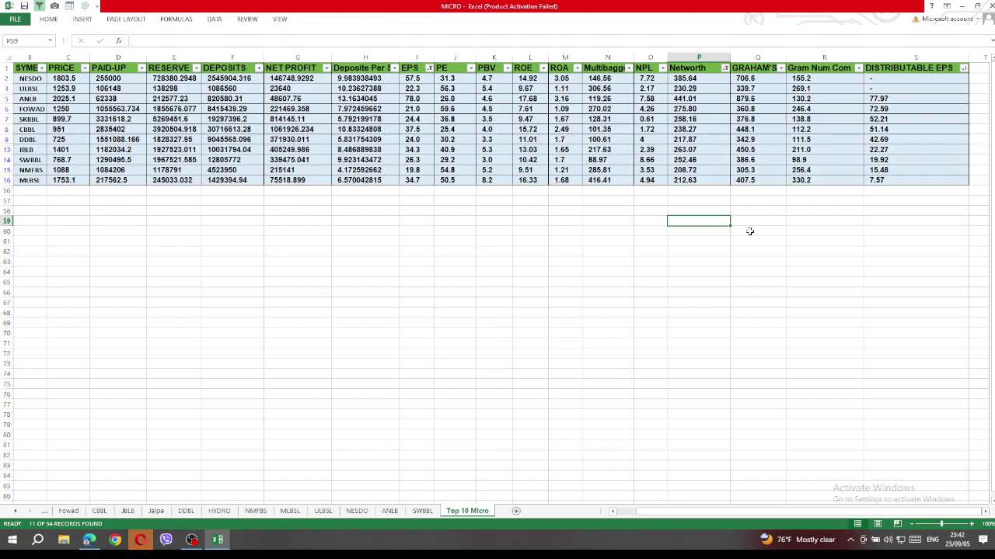
pyautogui.click(907, 180)
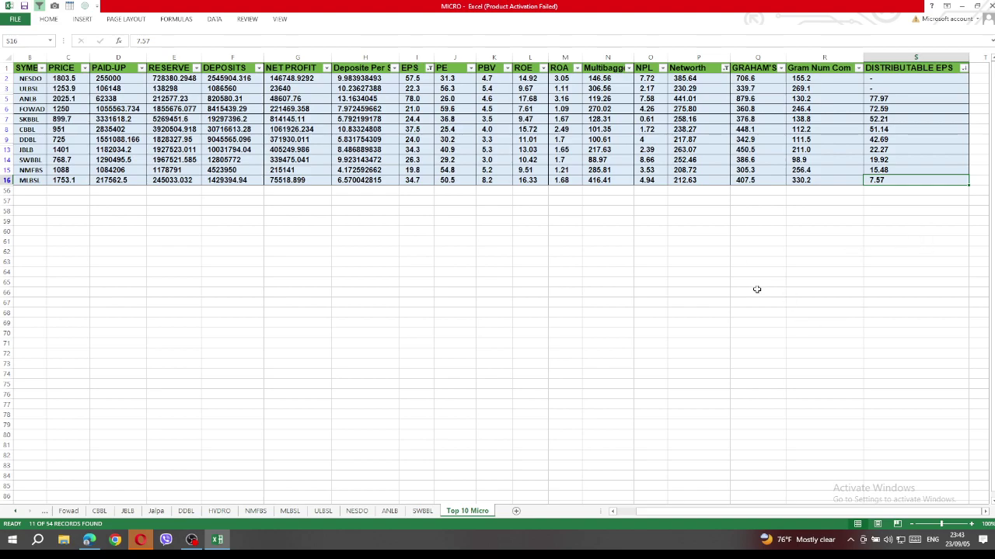
# - Compare the DISTRIBUTABLE EPS entries one by one from ANLB down to SWBBL, with the SN column in view
pyautogui.hscroll(-1, 856, 517)
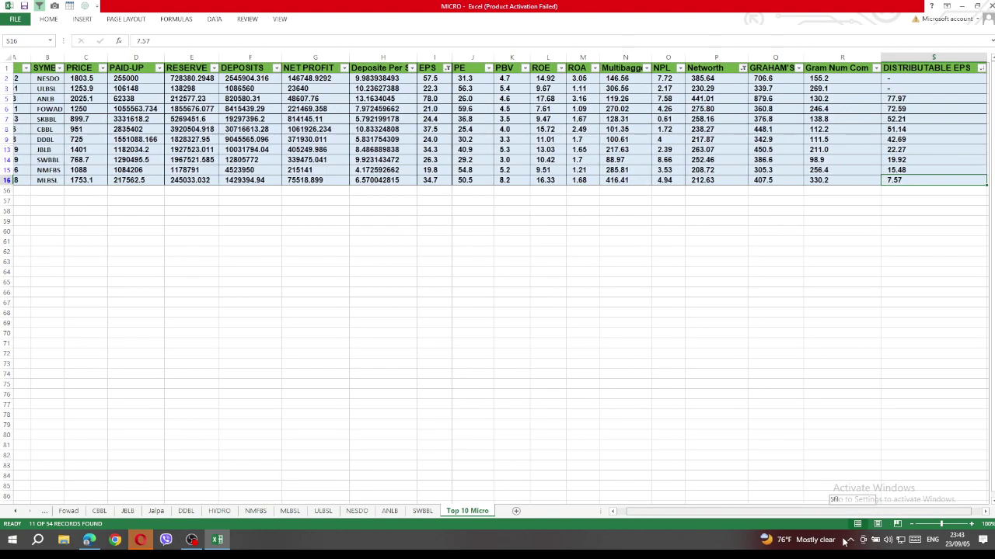
pyautogui.hscroll(-1, 844, 542)
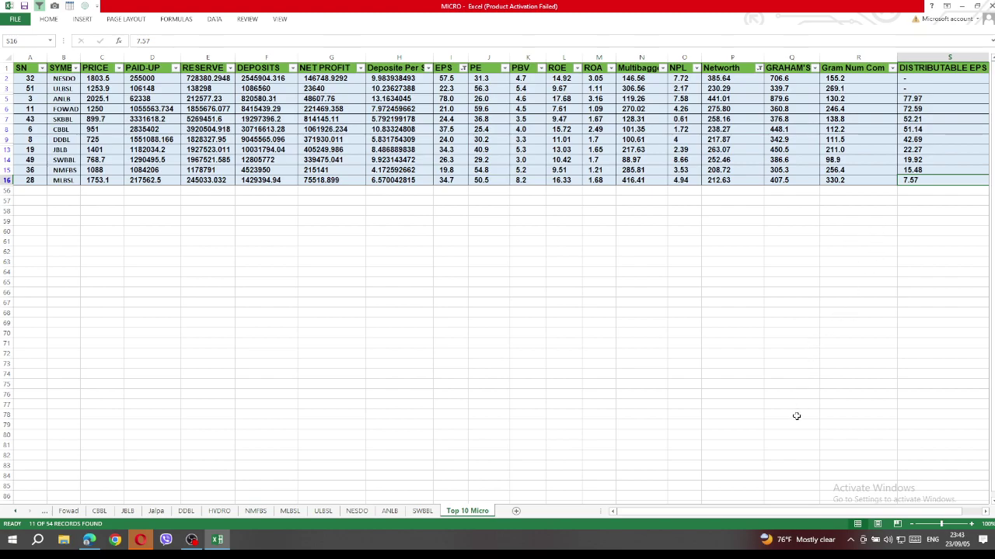
pyautogui.hscroll(1, 704, 513)
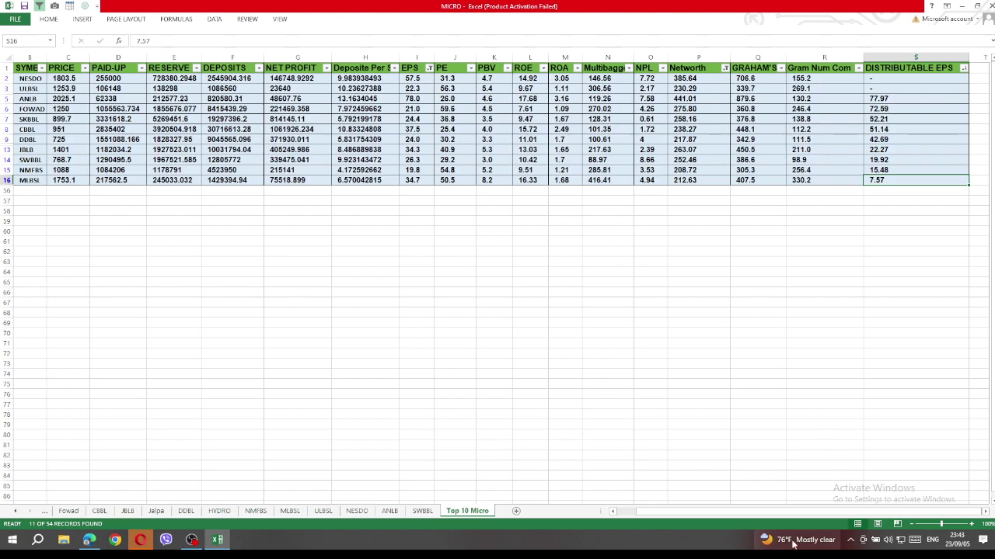
pyautogui.hscroll(-1, 783, 518)
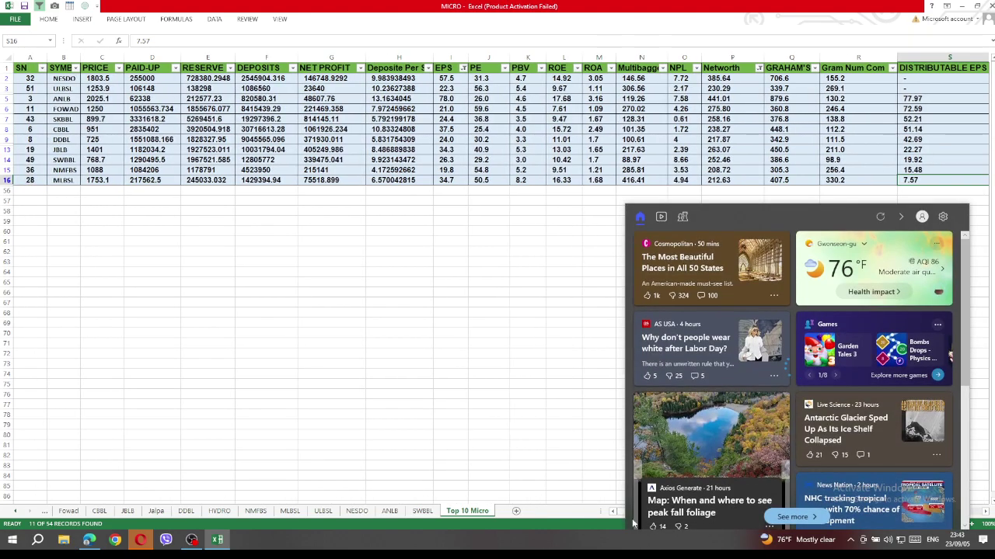
pyautogui.click(925, 96)
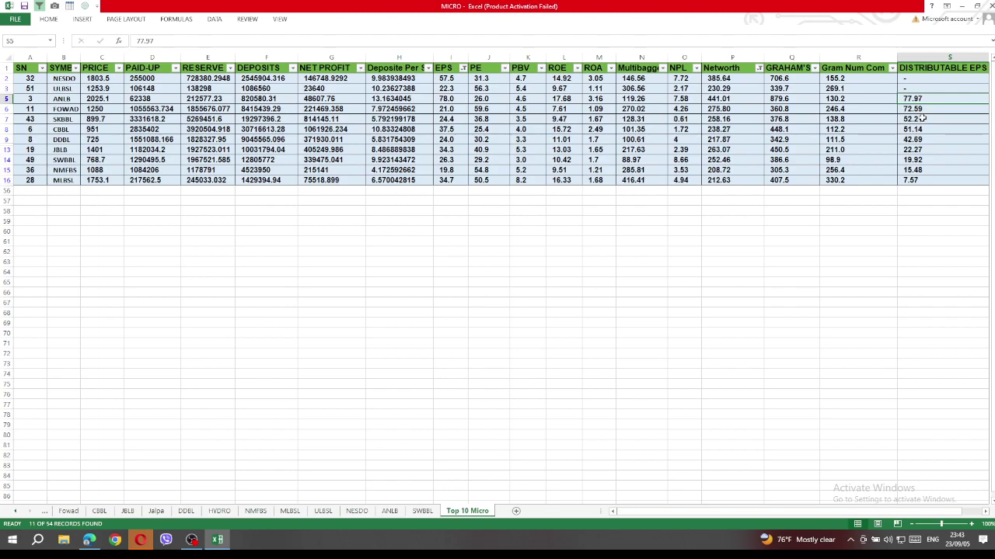
pyautogui.click(926, 110)
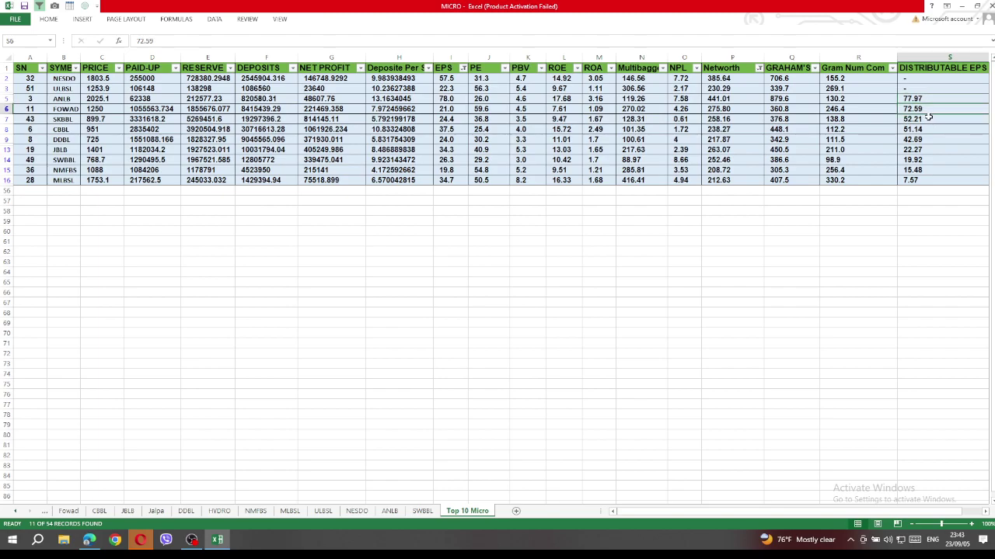
pyautogui.click(927, 117)
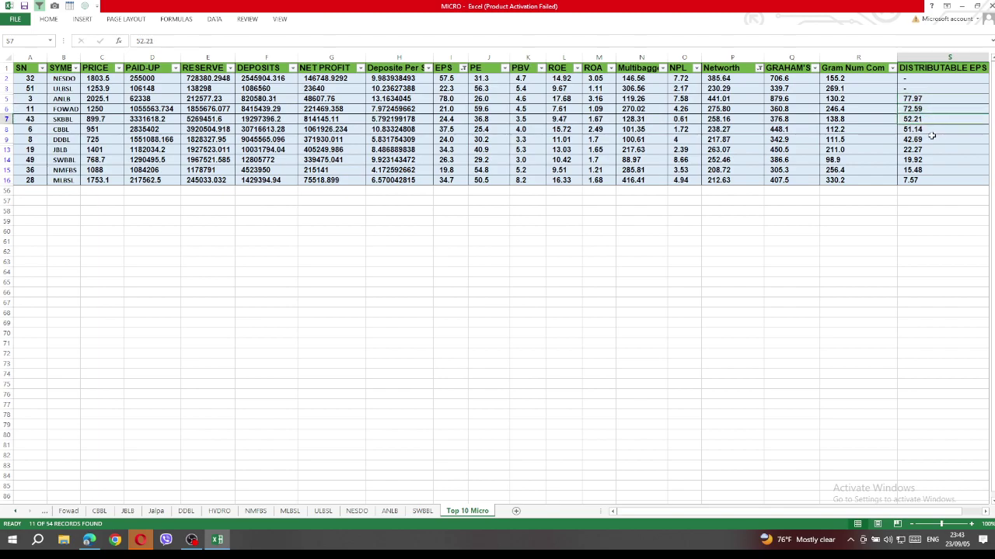
pyautogui.click(926, 130)
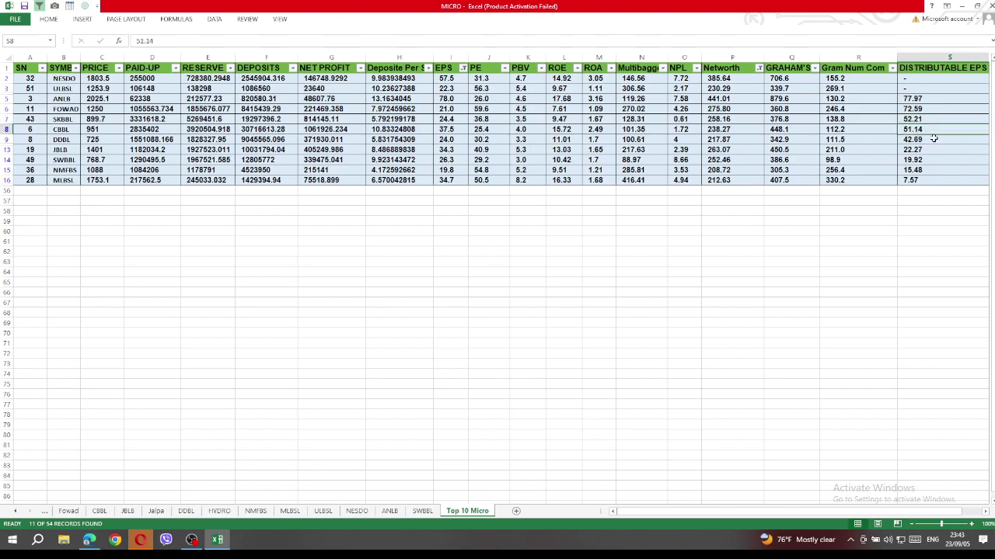
pyautogui.click(933, 138)
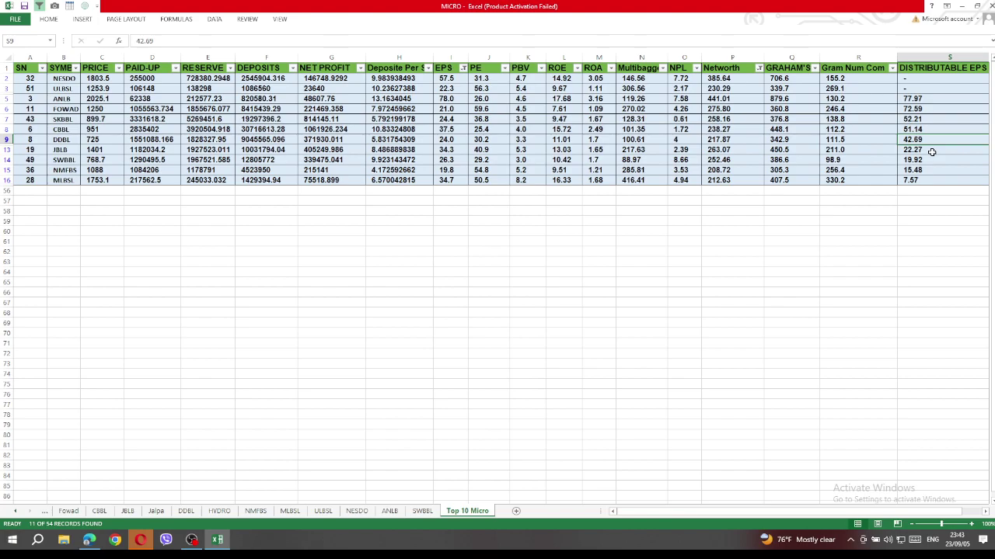
pyautogui.click(931, 151)
pyautogui.click(933, 160)
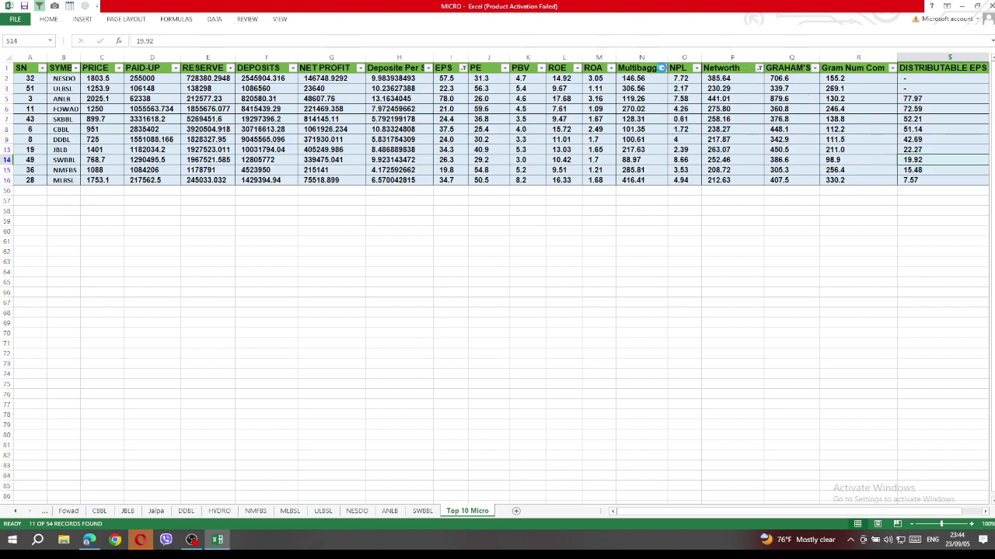
# - Sort the table by the Multibagger column from smallest to largest
pyautogui.click(662, 67)
pyautogui.click(598, 81)
pyautogui.moveTo(773, 517); pyautogui.dragTo(622, 516)
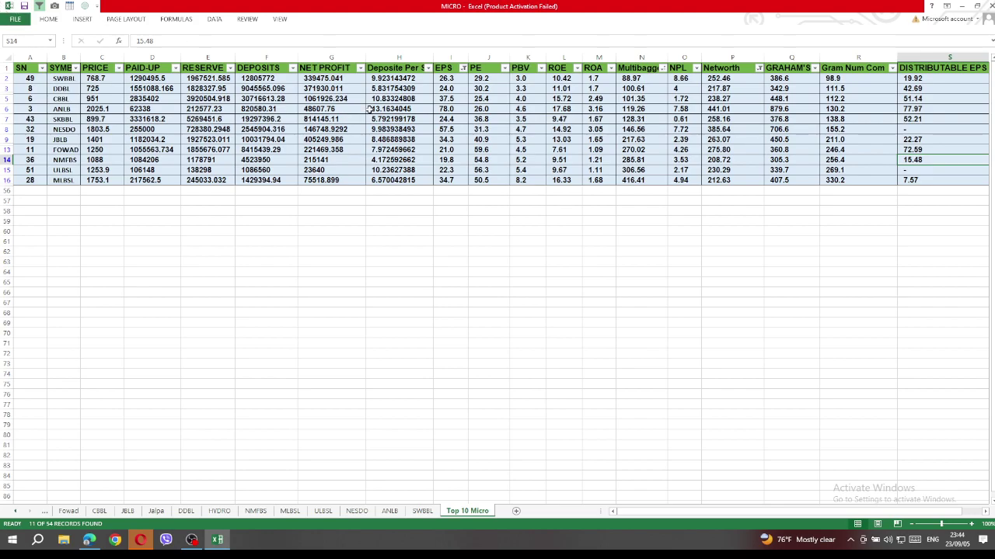
# - Check CBBL's EPS and PE and the symbols of the leading companies in the Multibagger order
pyautogui.click(456, 98)
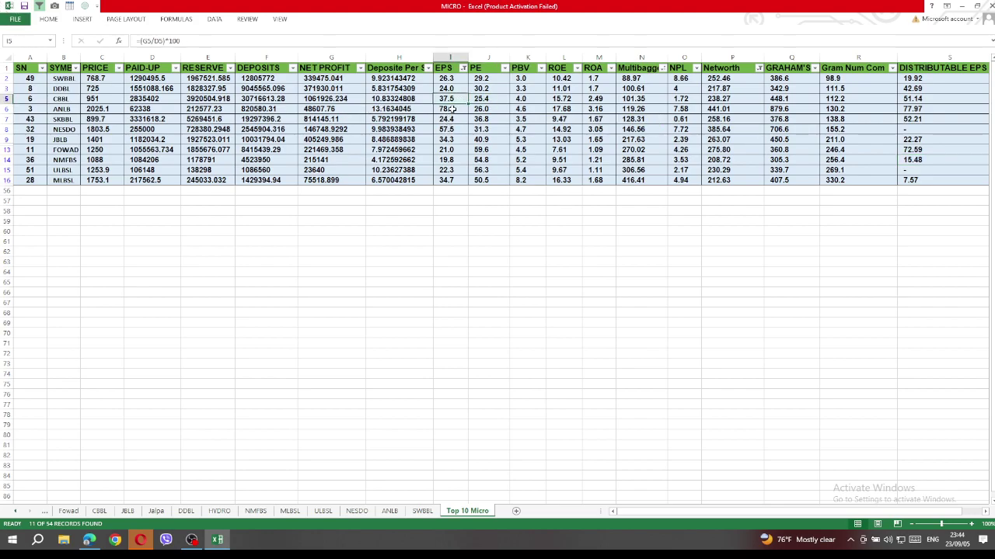
pyautogui.click(491, 100)
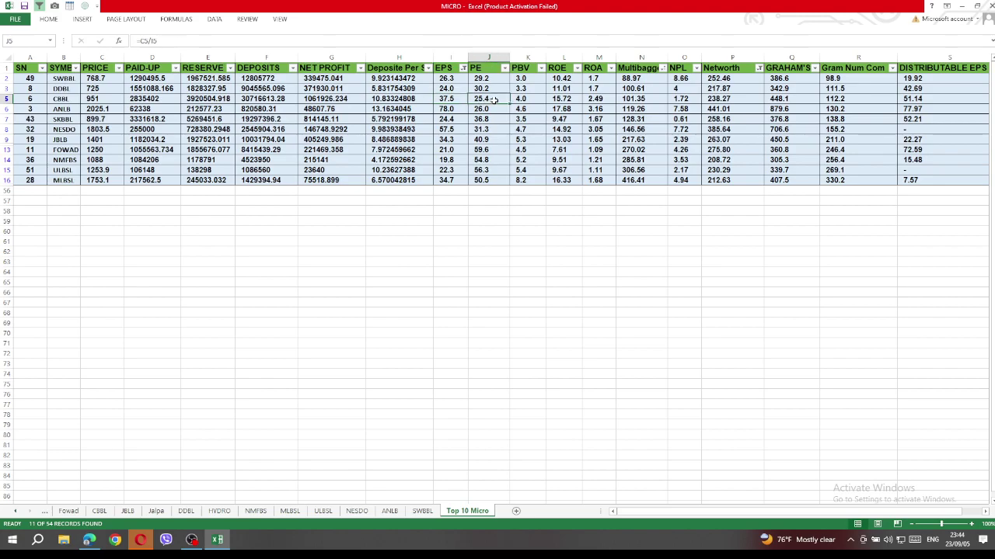
pyautogui.click(64, 109)
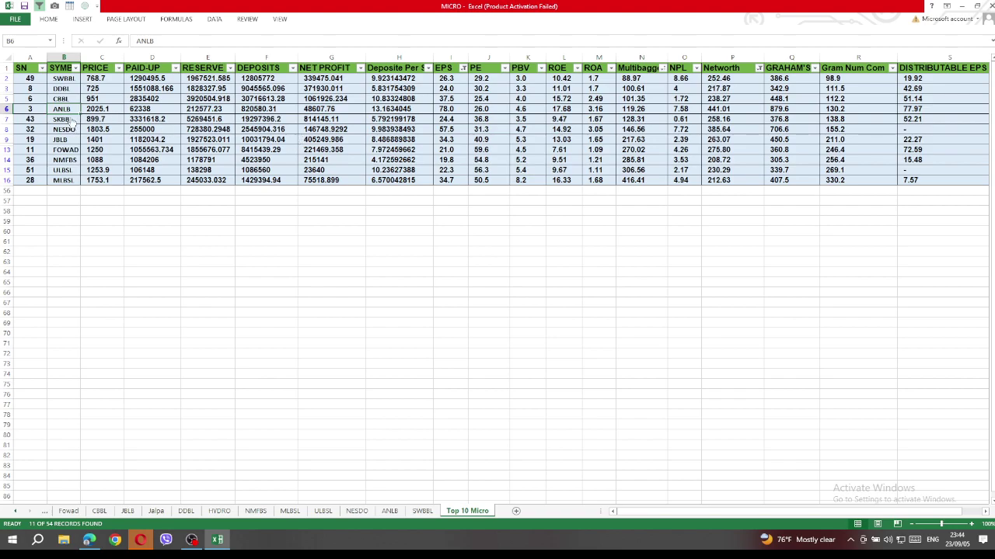
pyautogui.moveTo(71, 122)
pyautogui.moveTo(73, 83)
pyautogui.click(412, 297)
pyautogui.click(527, 384)
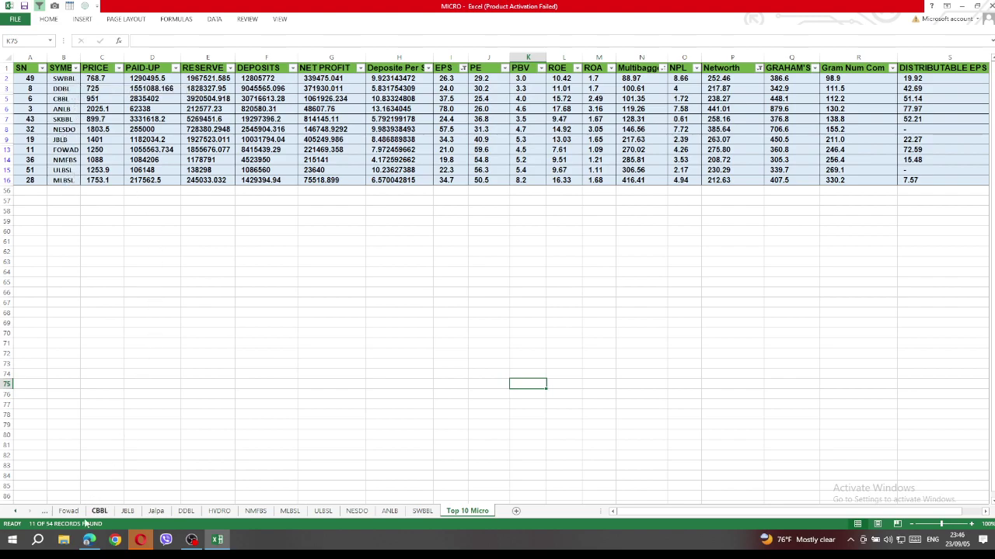
pyautogui.moveTo(87, 544)
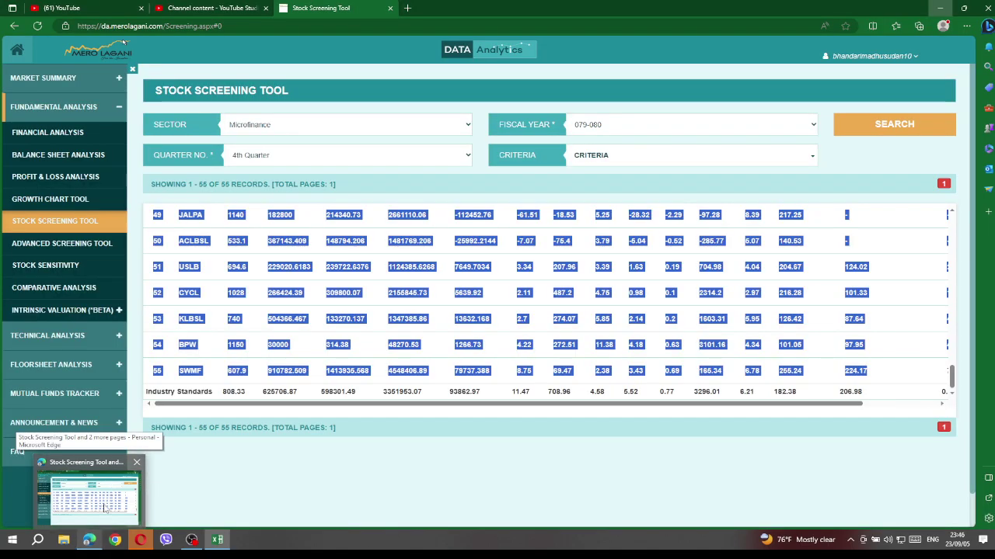
pyautogui.click(110, 486)
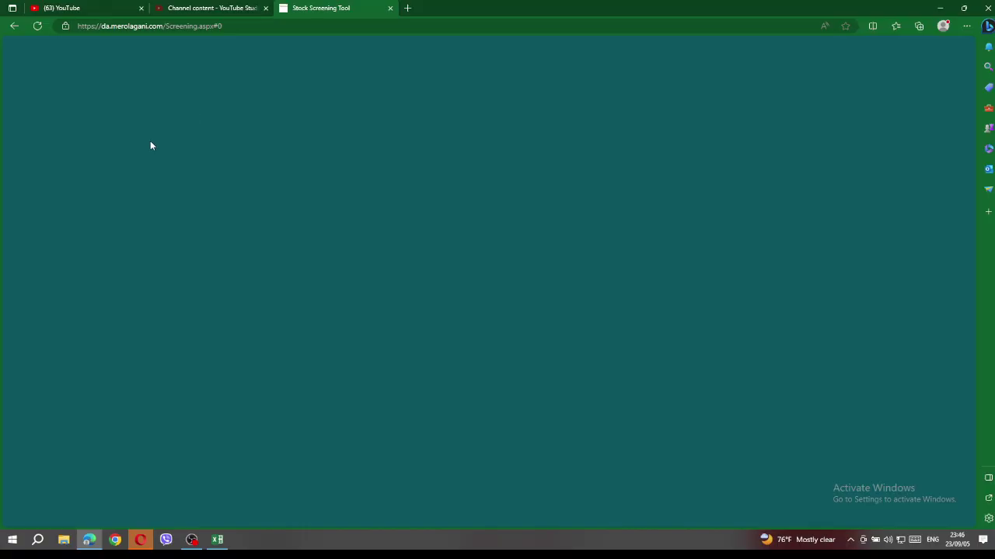
pyautogui.click(222, 8)
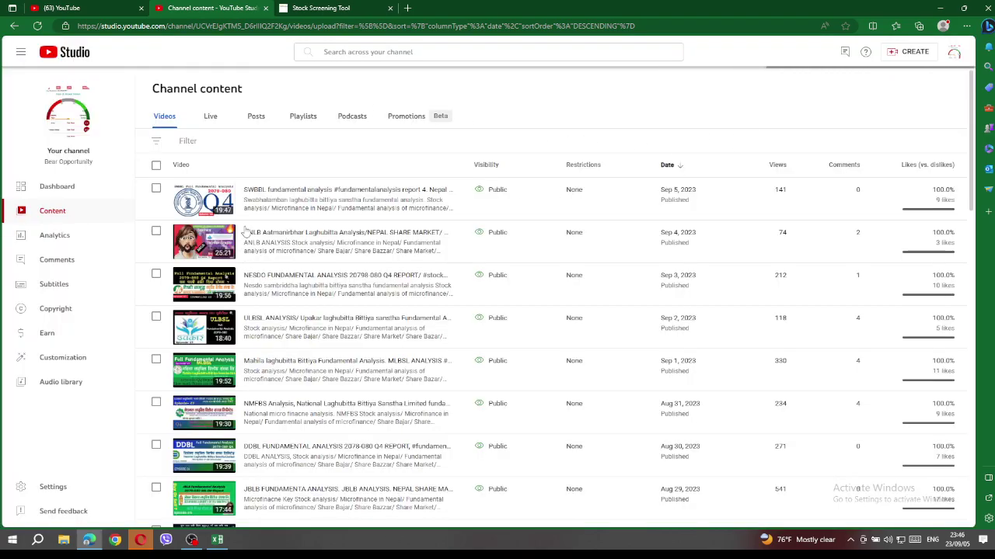
pyautogui.scroll(-5, 245, 231)
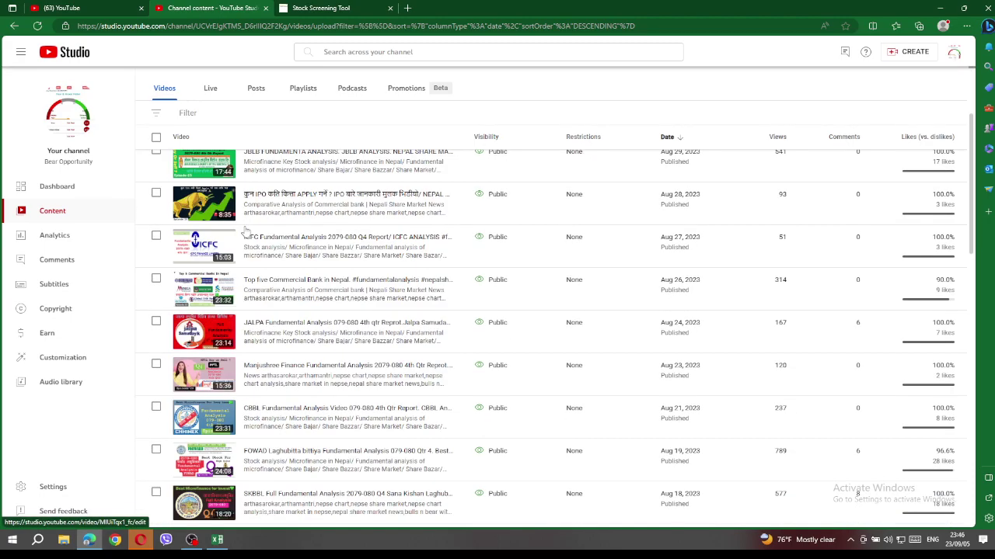
pyautogui.scroll(3, 245, 231)
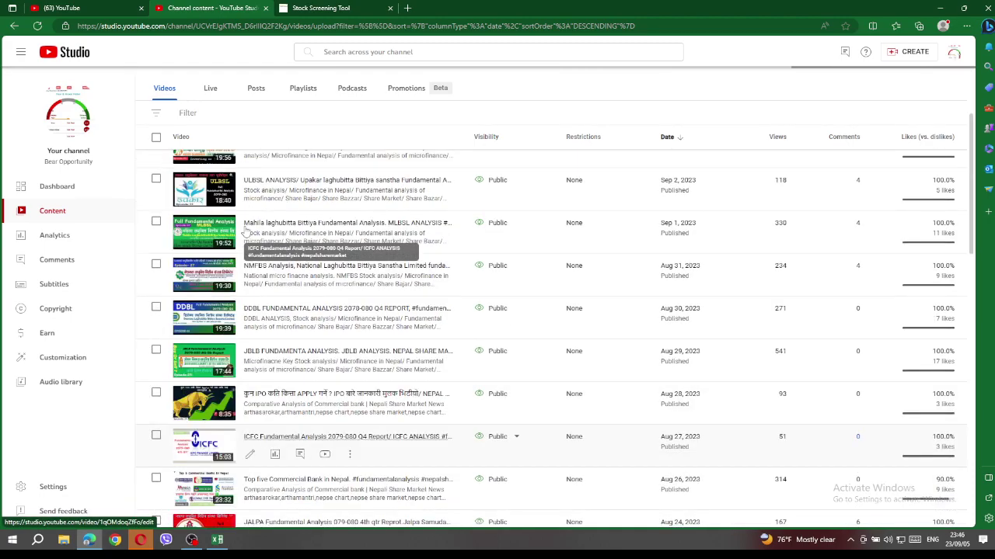
pyautogui.scroll(2, 246, 231)
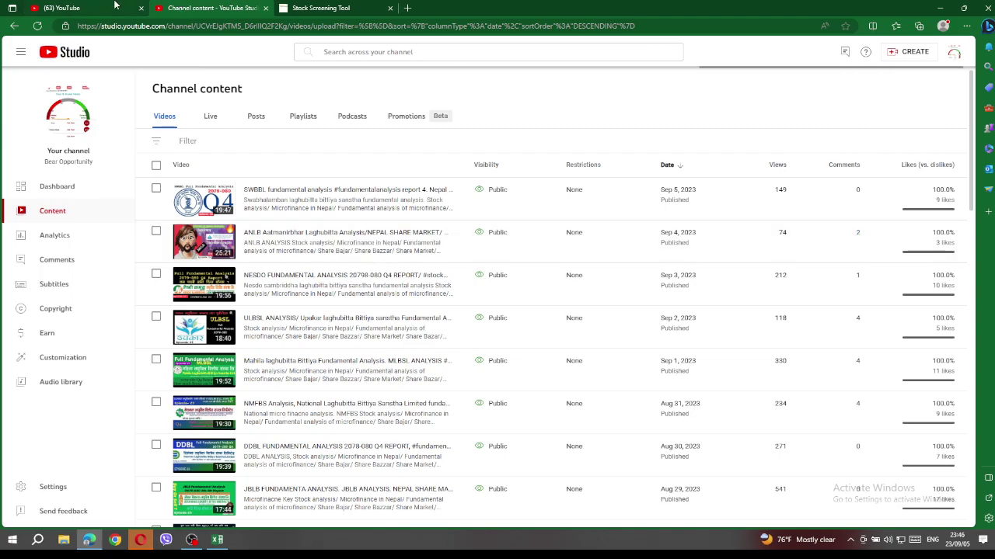
# - Bring back the Stock Screening Tool page in the browser and return to the Top 10 Micro sheet in Excel
pyautogui.click(336, 8)
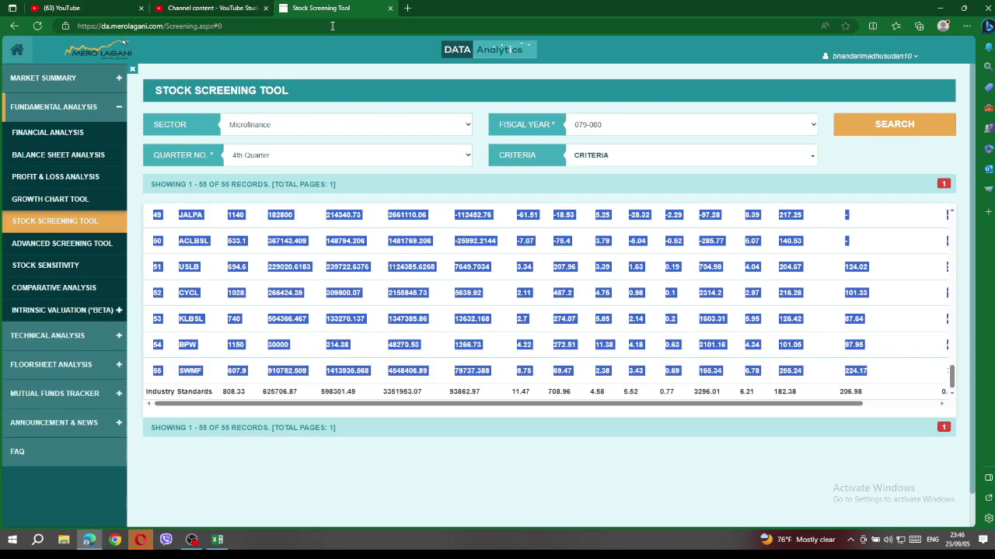
pyautogui.moveTo(198, 546)
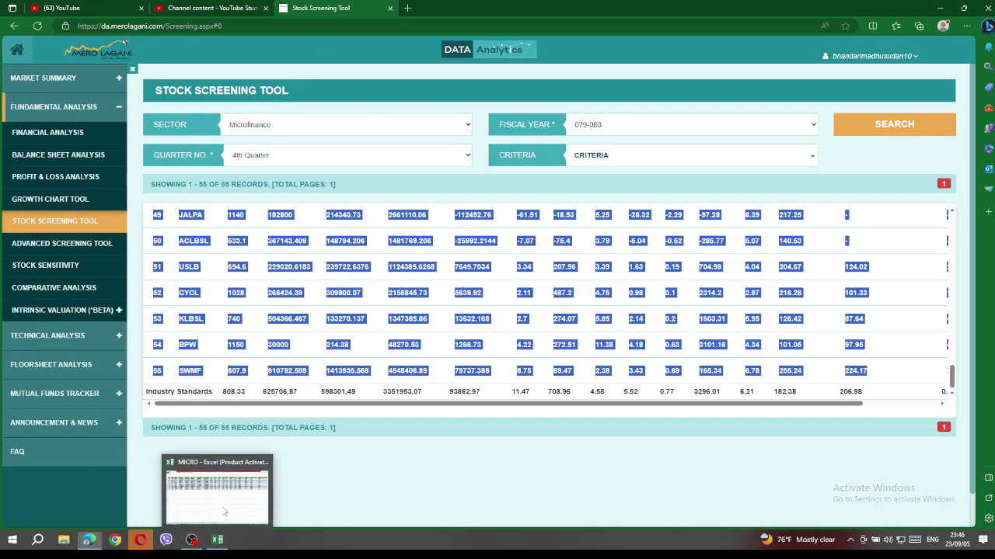
pyautogui.click(228, 546)
pyautogui.click(454, 251)
pyautogui.click(442, 229)
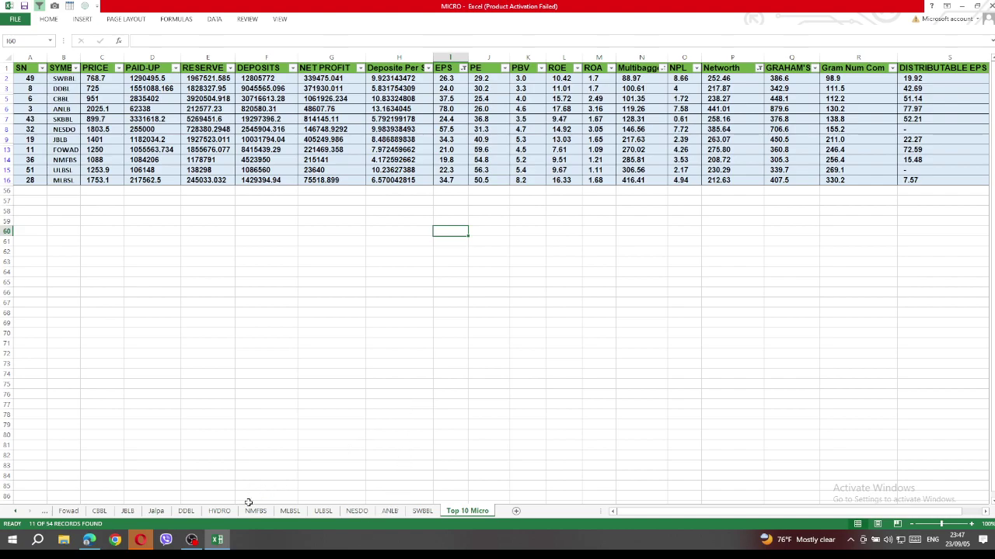
pyautogui.click(191, 539)
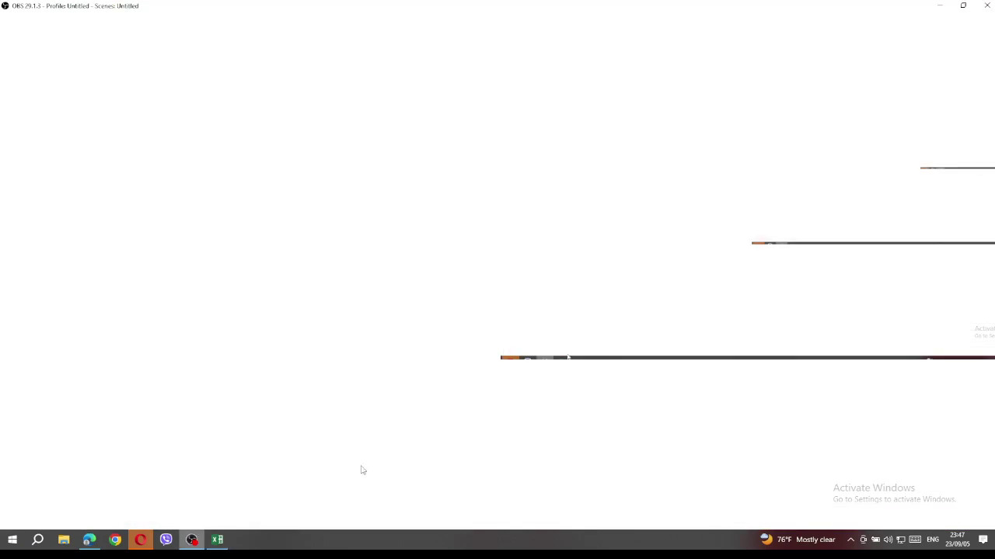